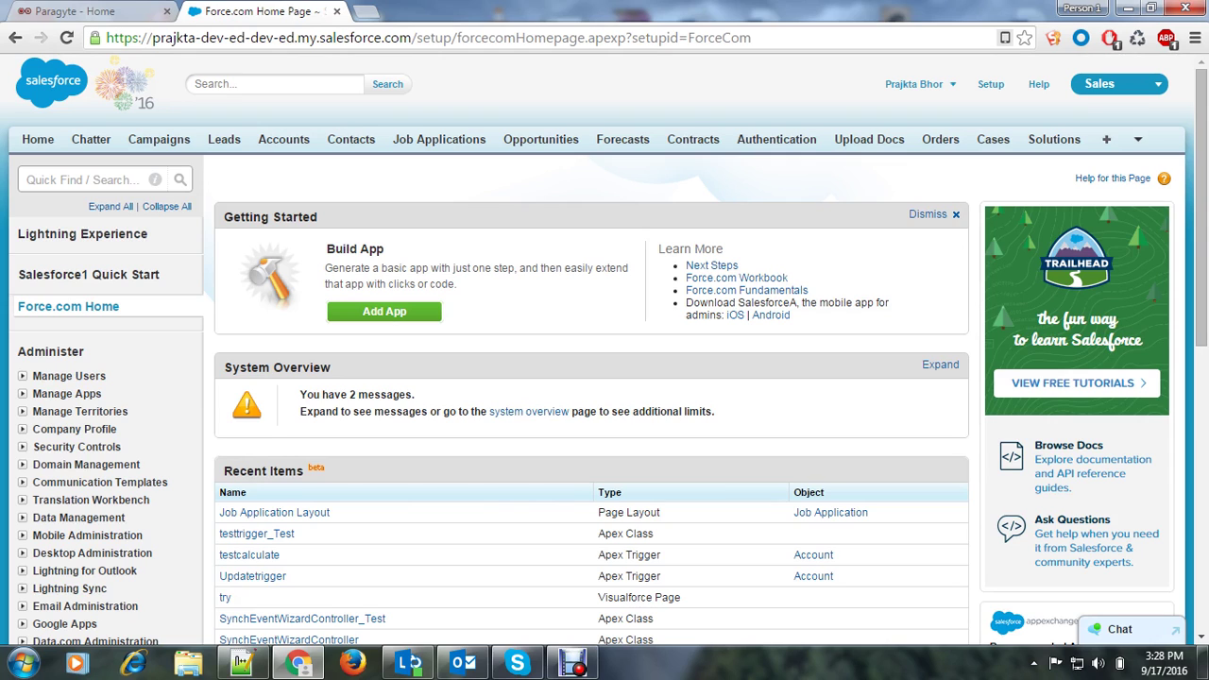
Filter Setup Quick Find by 'workflow' and open Workflow Rules in a new tab
{"action": "type", "text": "wo"}
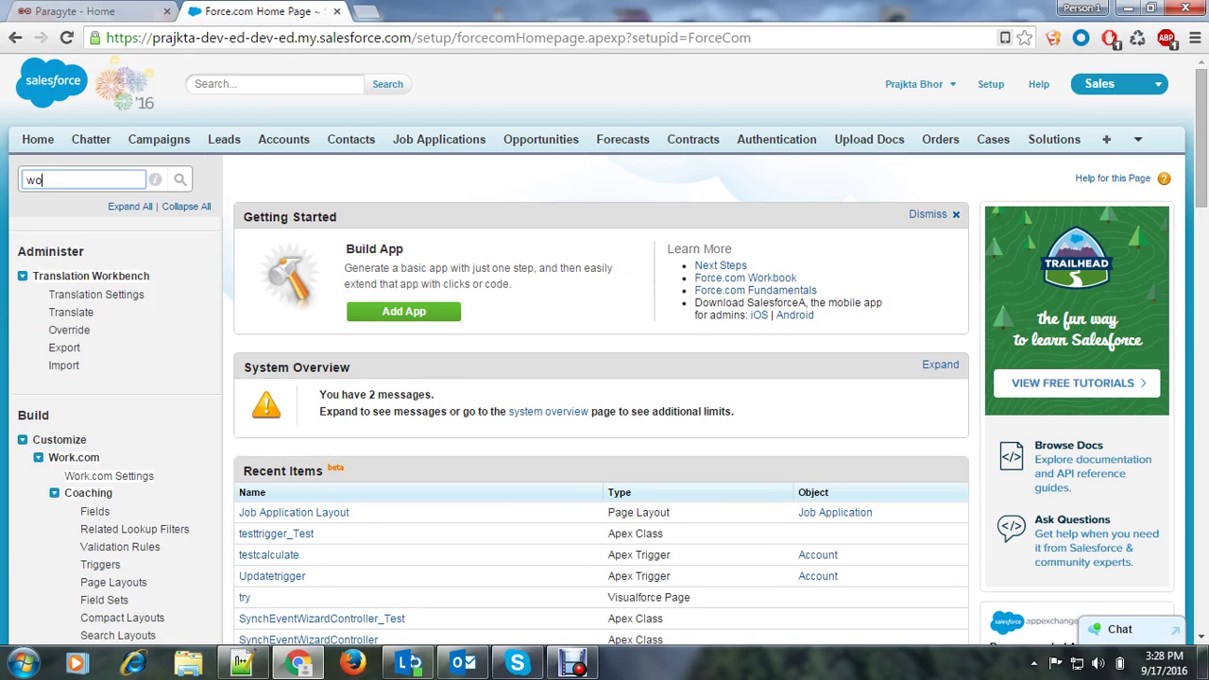
{"action": "type", "text": "rkflow"}
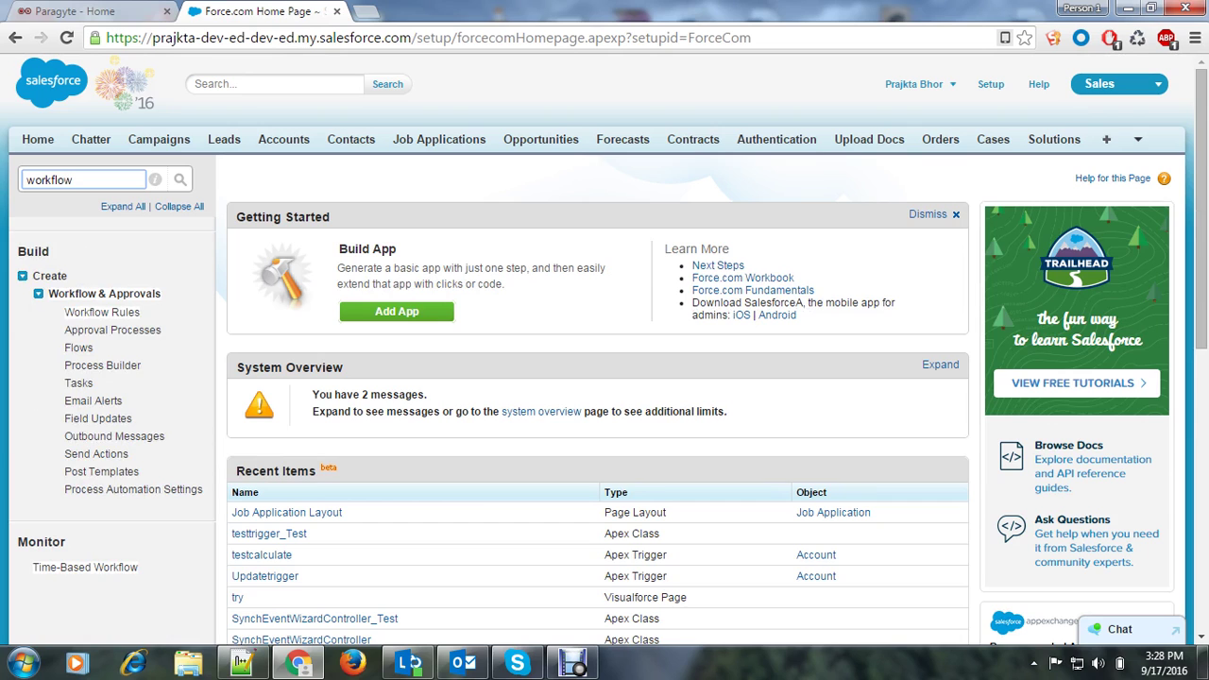
{"action": "middle_click", "coordinate": [101, 312]}
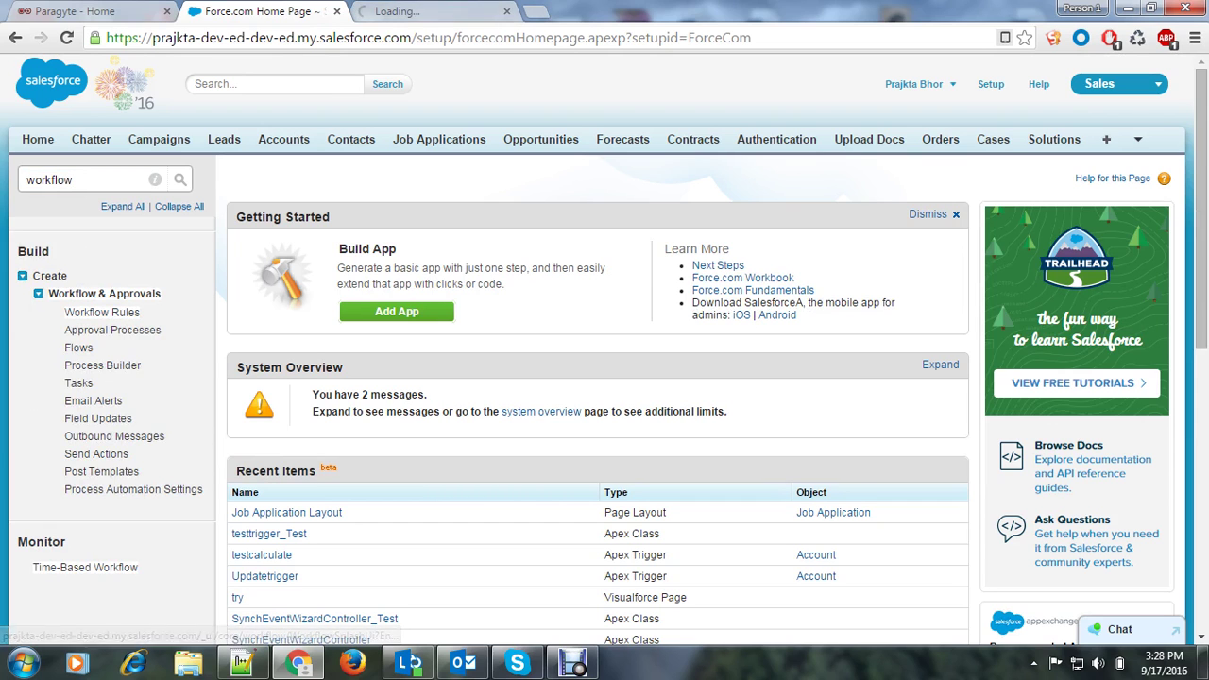
Continue past the Understanding Workflow page and start a New Rule, with Job Applications in another tab
{"action": "left_click", "coordinate": [432, 11]}
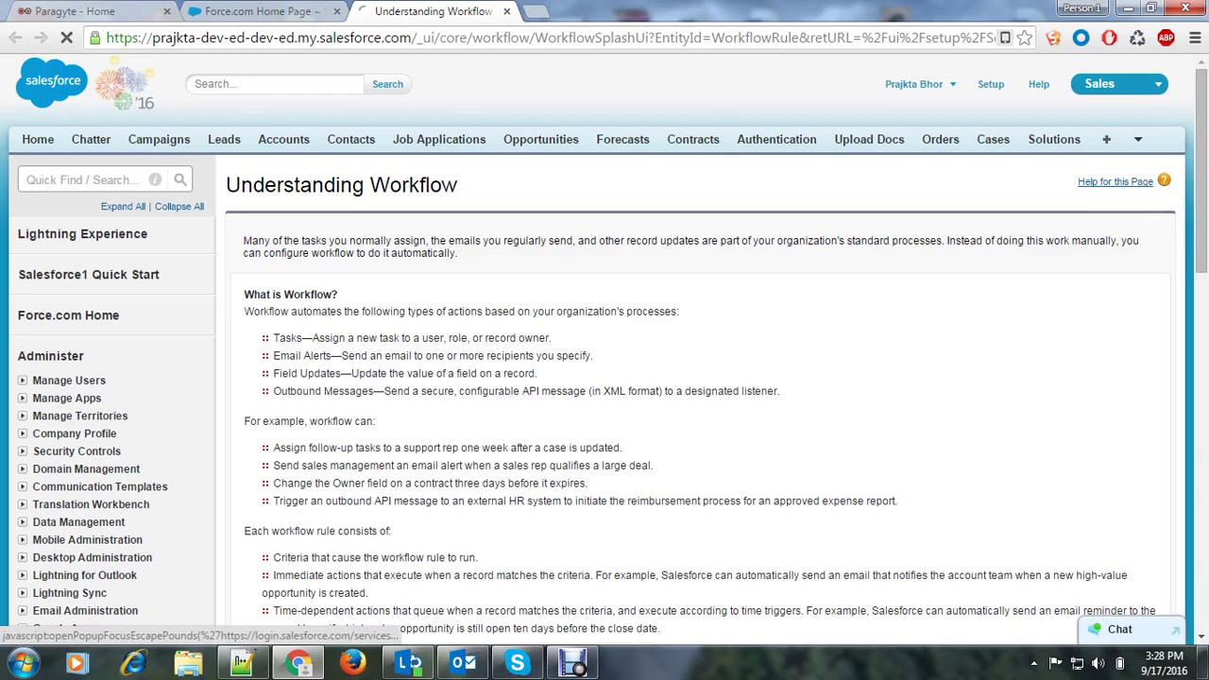
{"action": "scroll", "coordinate": [699, 378], "scroll_direction": "down", "scroll_amount": 2}
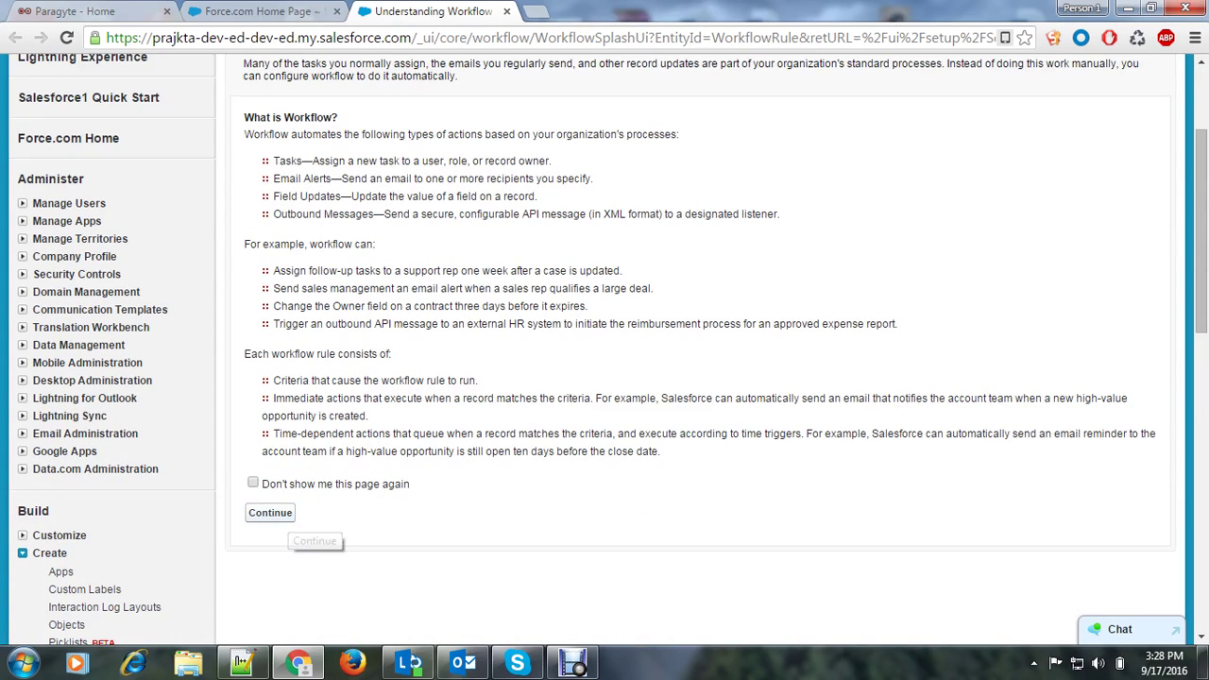
{"action": "left_click", "coordinate": [272, 513]}
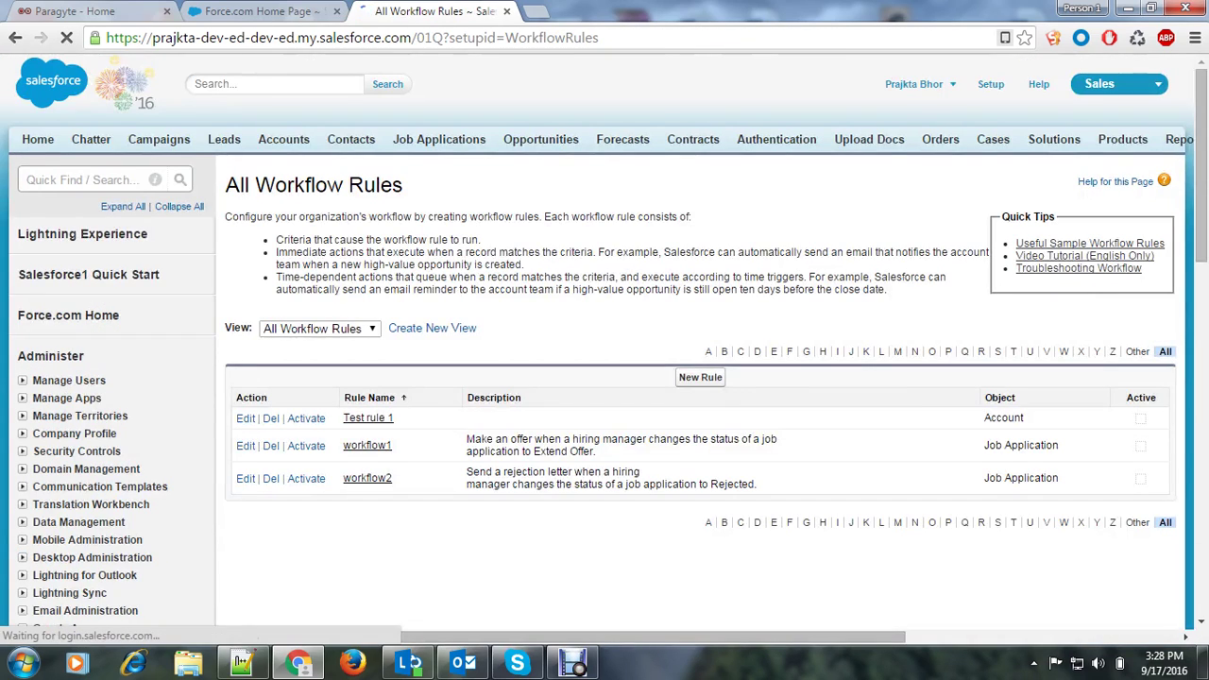
{"action": "left_click", "coordinate": [700, 377]}
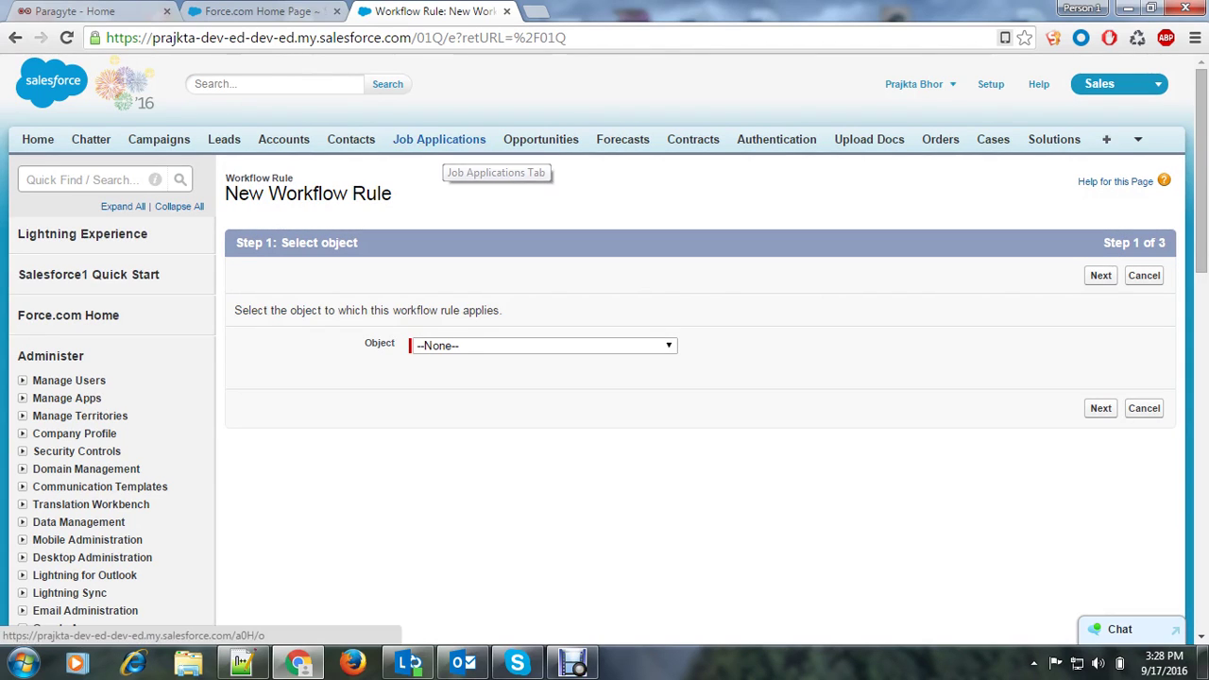
{"action": "middle_click", "coordinate": [440, 139]}
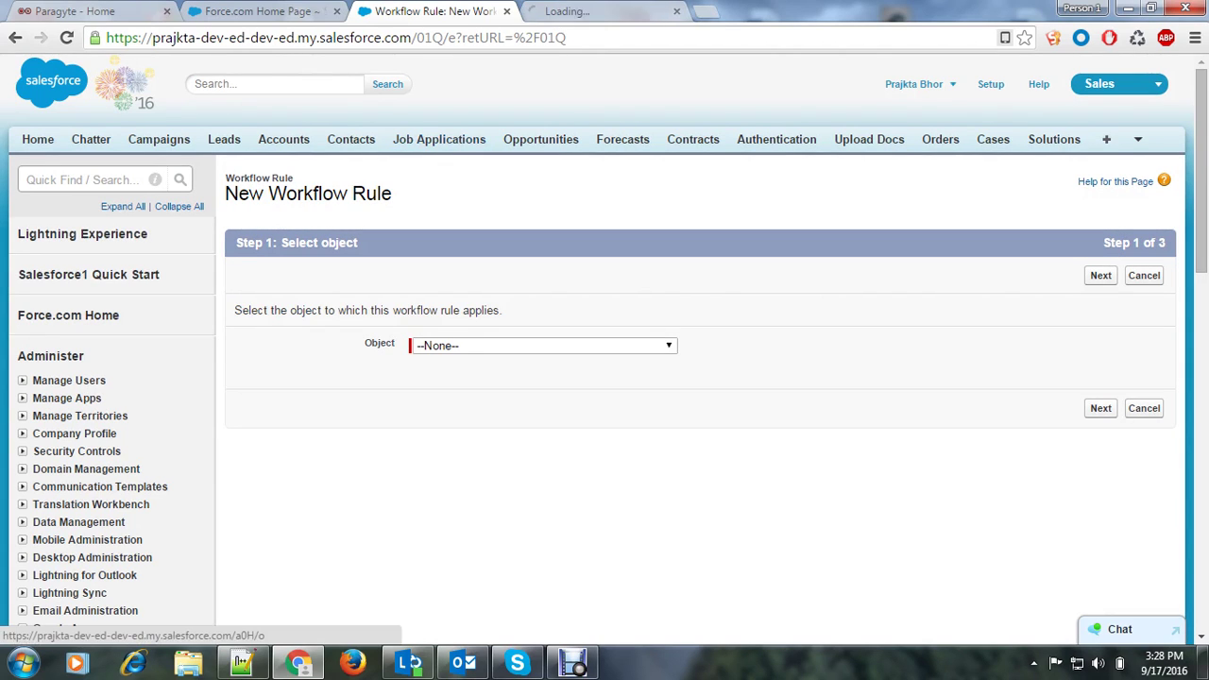
Open the recent job application in edit mode and browse its Status values down to Hired
{"action": "left_click", "coordinate": [604, 10]}
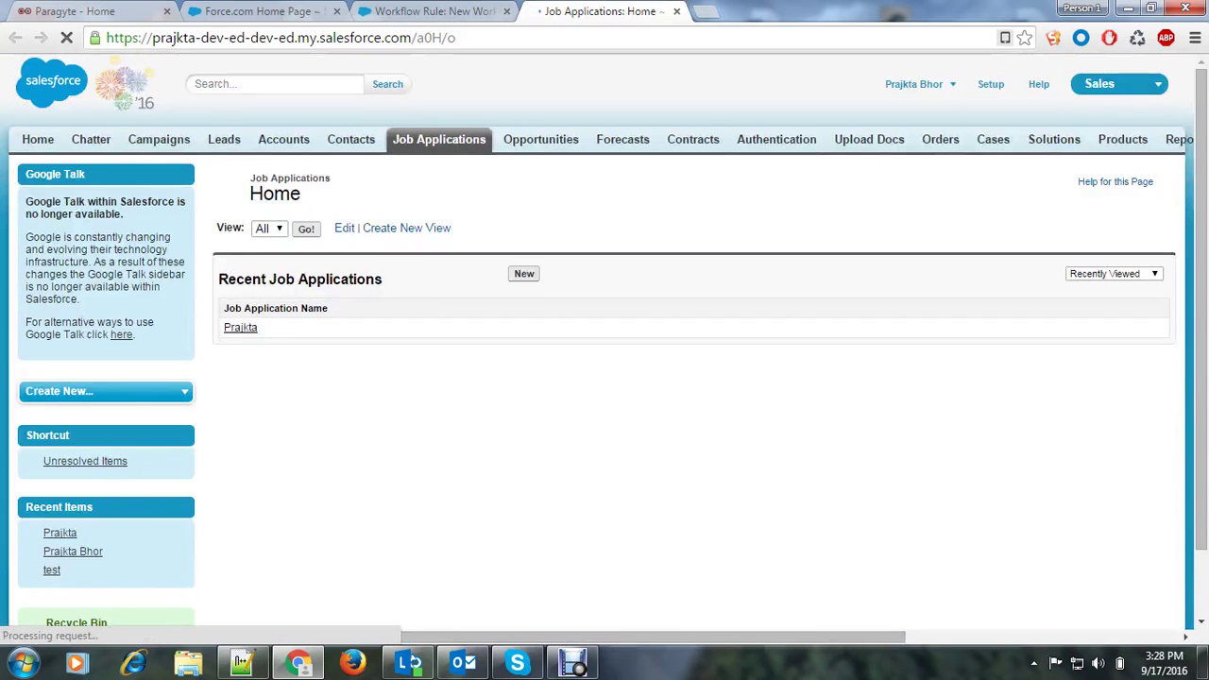
{"action": "left_click", "coordinate": [240, 327]}
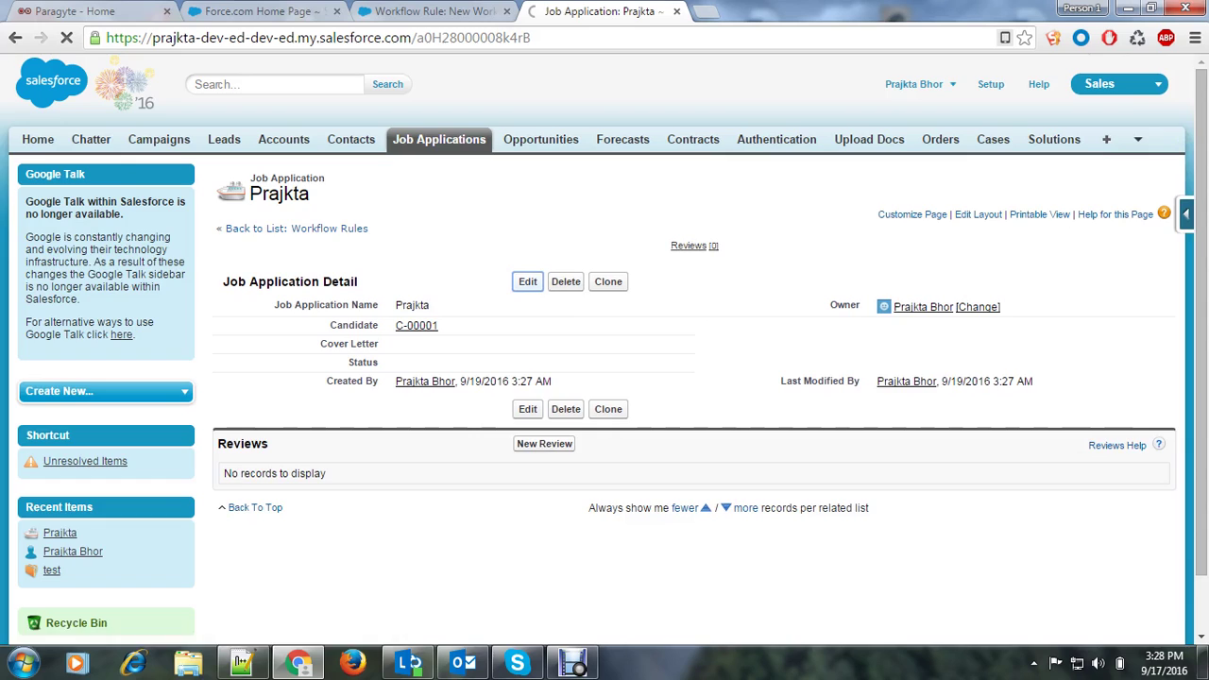
{"action": "left_click", "coordinate": [527, 282]}
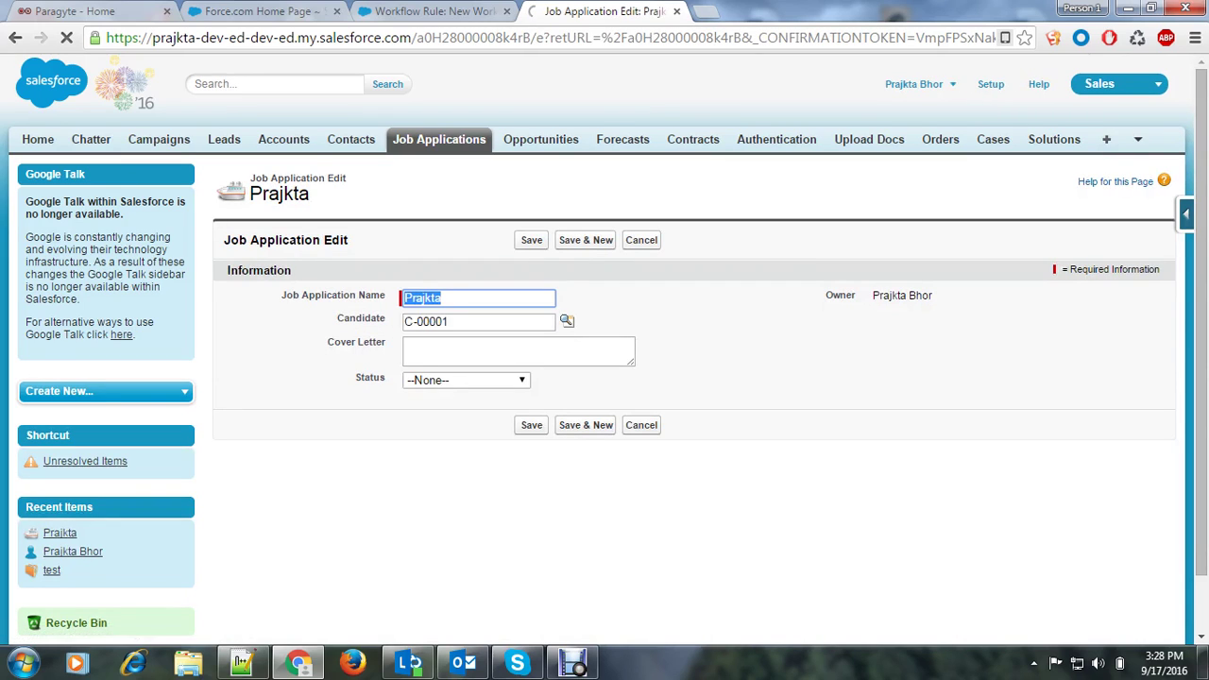
{"action": "key", "text": "Tab"}
{"action": "key", "text": "Tab"}
{"action": "key", "text": "Tab"}
{"action": "key", "text": "alt+Down"}
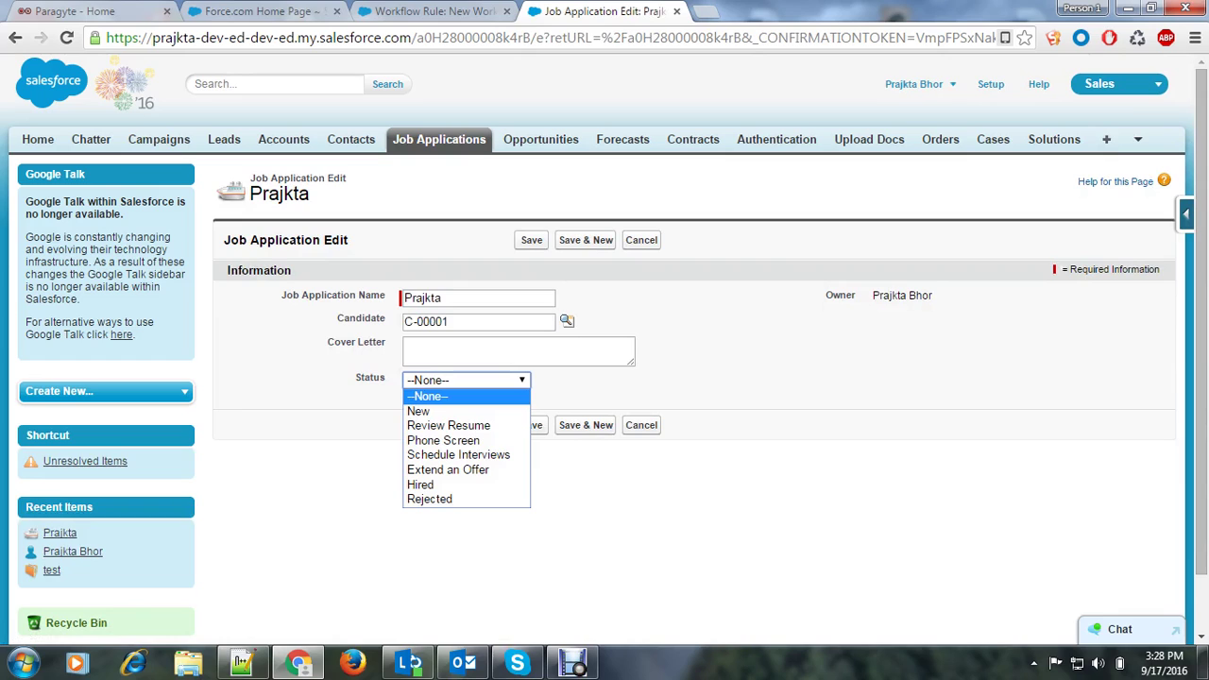
{"action": "key", "text": "Down"}
{"action": "key", "text": "Down"}
{"action": "key", "text": "Down"}
{"action": "key", "text": "Down"}
{"action": "key", "text": "Down"}
{"action": "key", "text": "Down"}
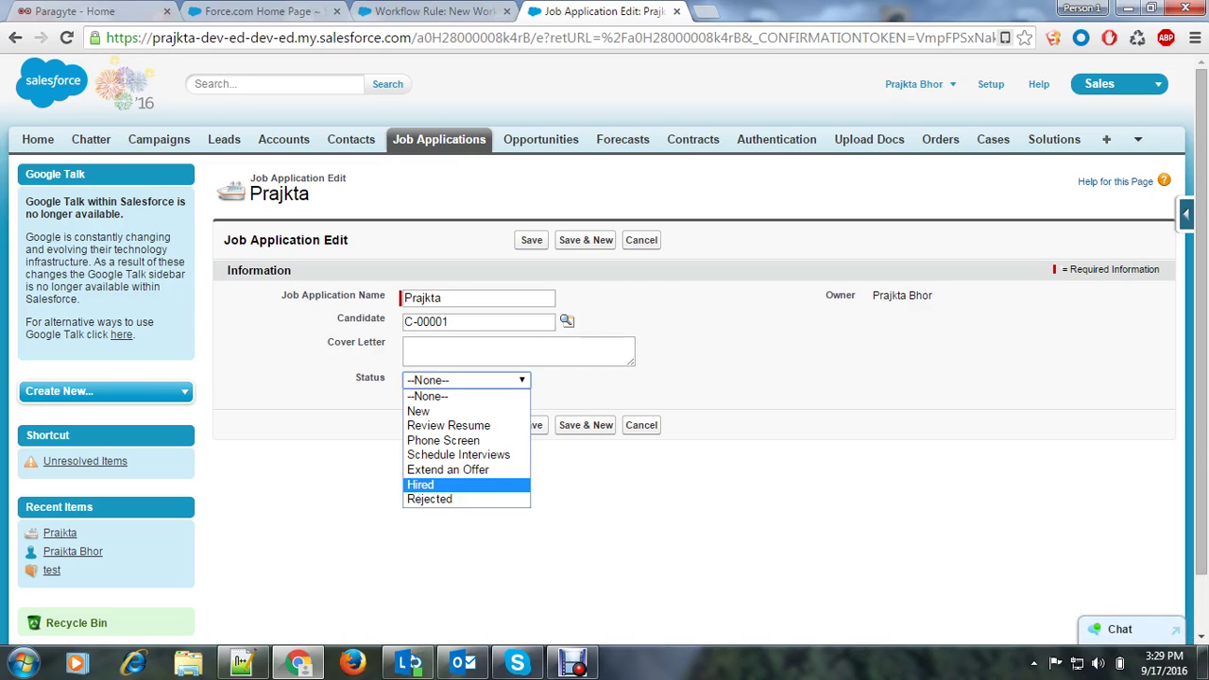
Choose Job Application as the new workflow rule's object and proceed
{"action": "left_click", "coordinate": [434, 12]}
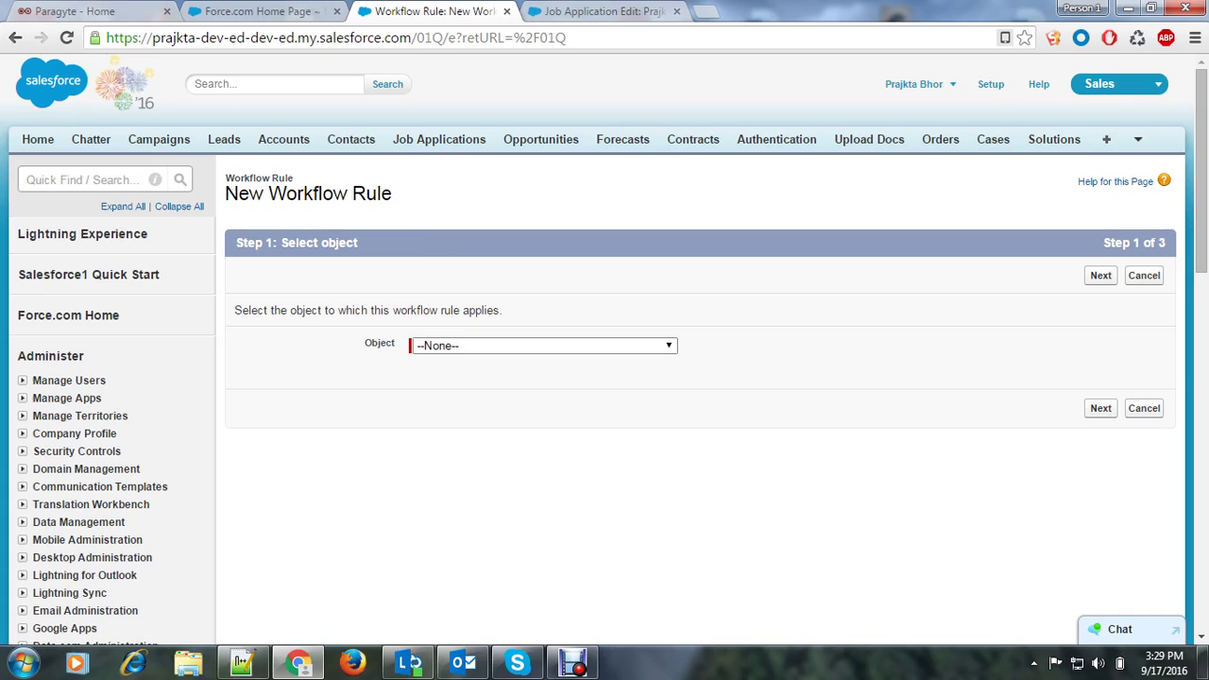
{"action": "left_click", "coordinate": [543, 346]}
{"action": "key", "text": "j"}
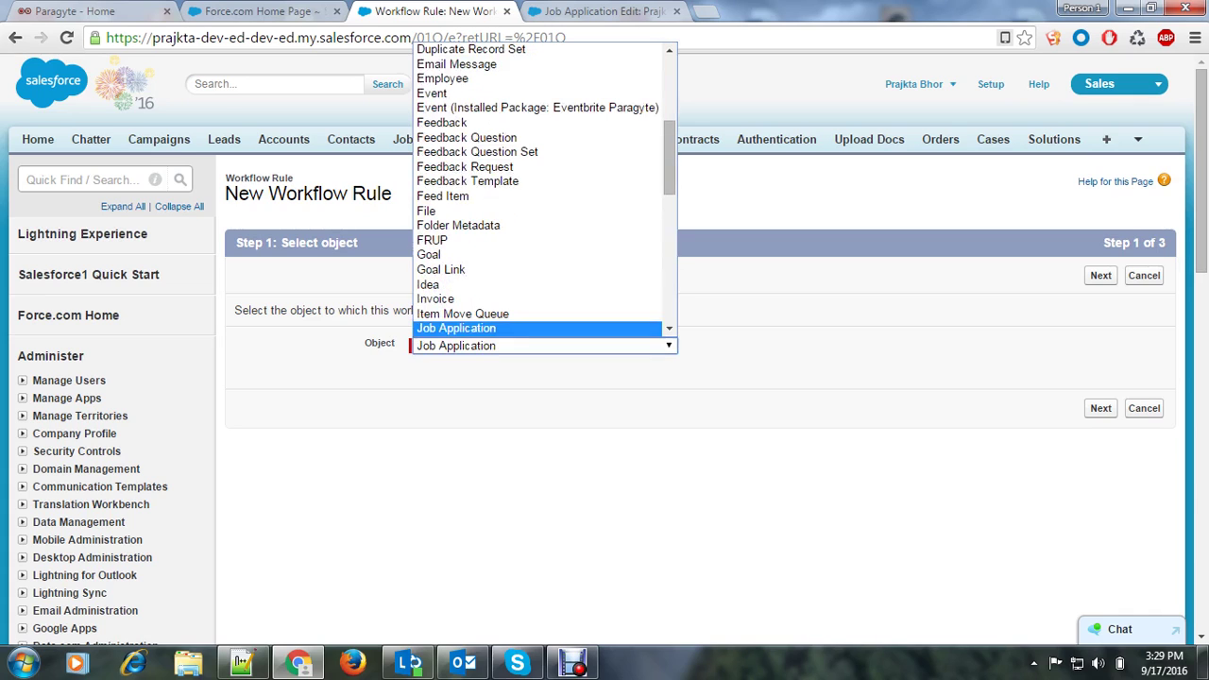
{"action": "key", "text": "Return"}
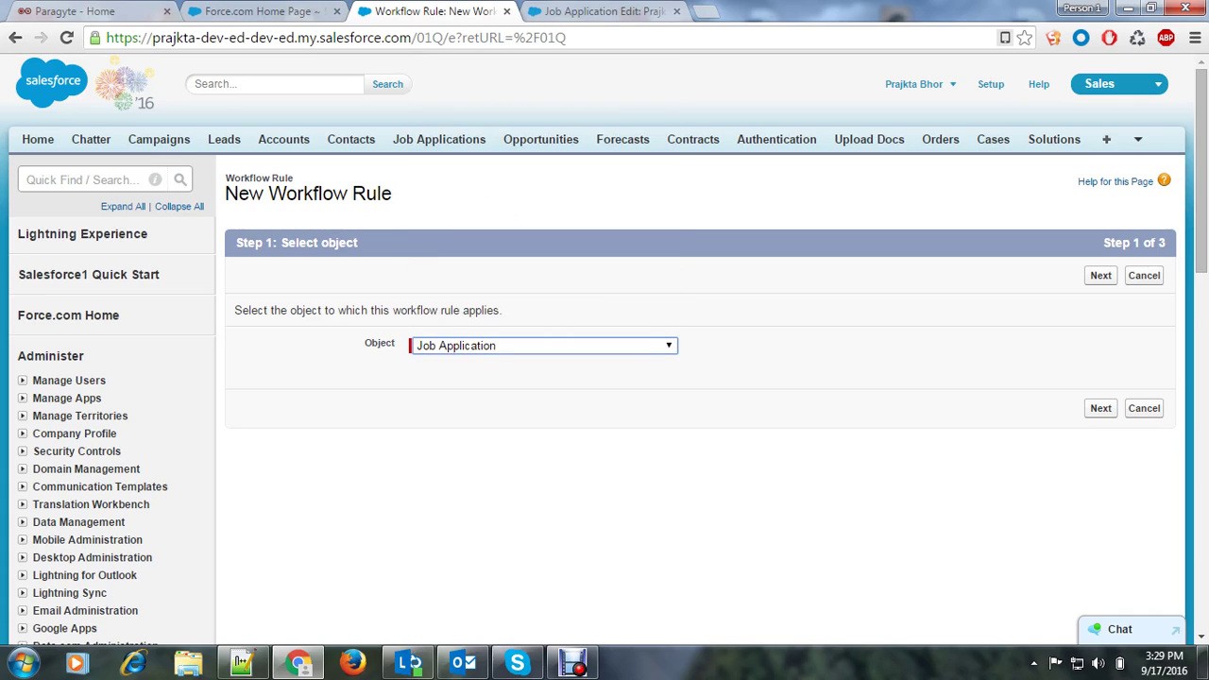
{"action": "key", "text": "Return"}
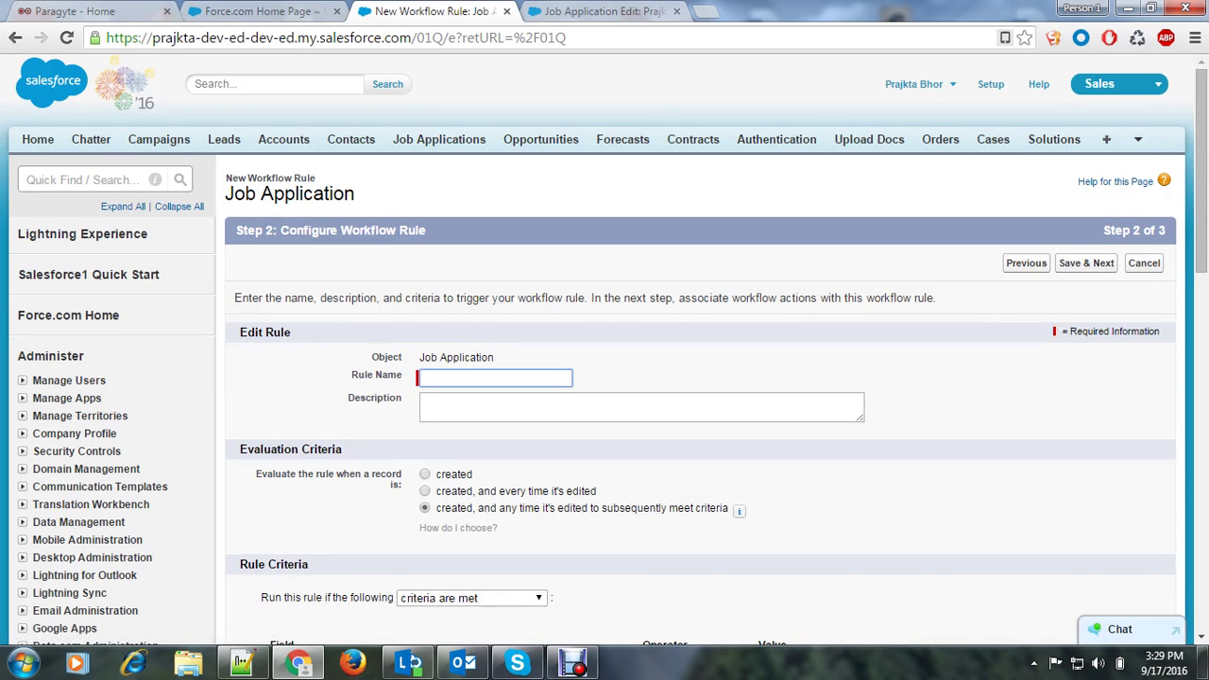
Name the rule 'send an email' and point out the Evaluation and Rule Criteria sections
{"action": "type", "text": "send"}
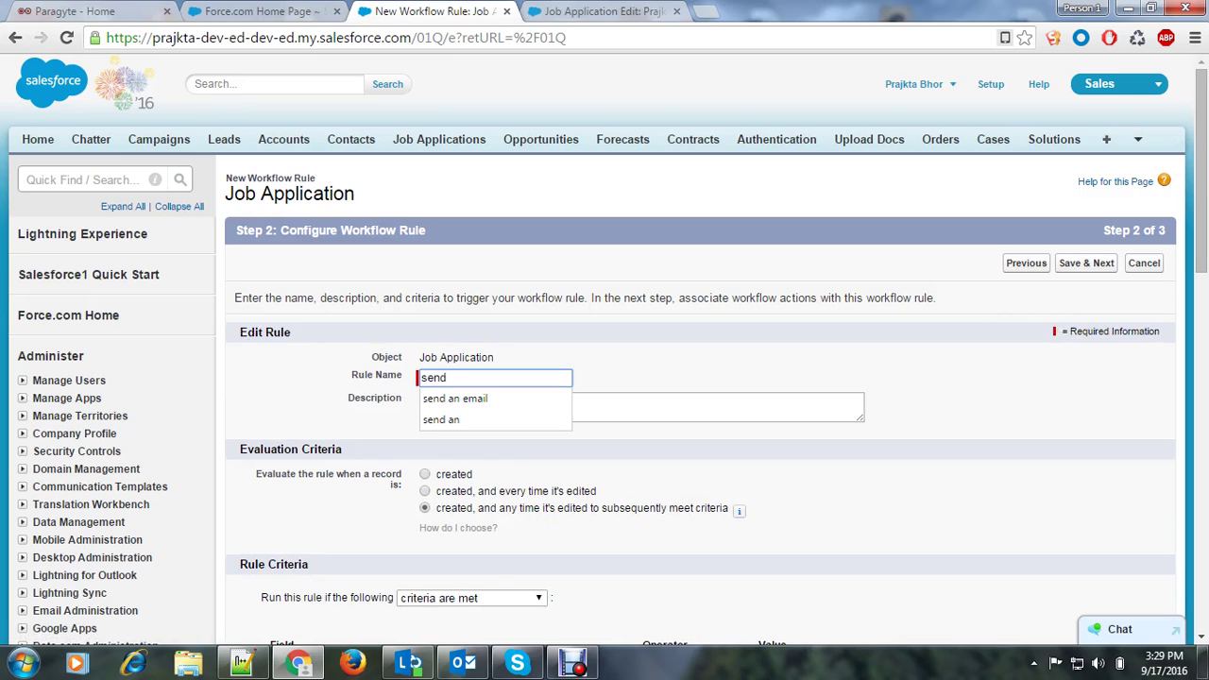
{"action": "key", "text": "Down"}
{"action": "key", "text": "Return"}
{"action": "scroll", "coordinate": [604, 378], "scroll_direction": "down", "scroll_amount": 1}
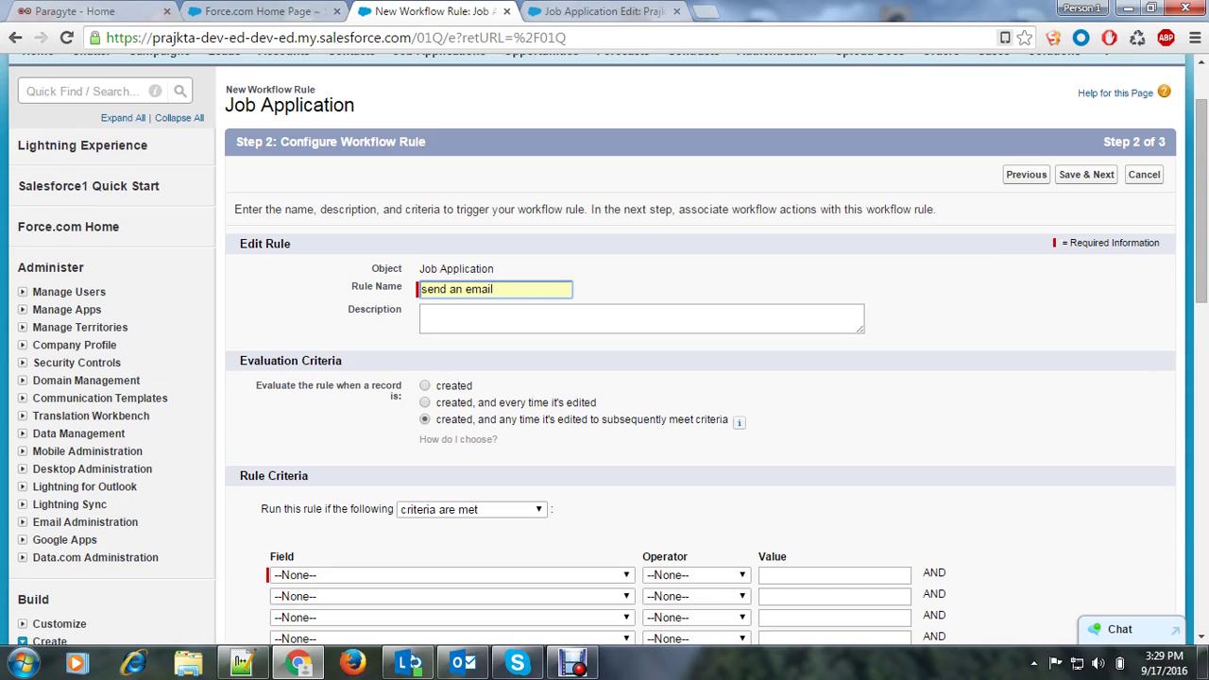
{"action": "left_click_drag", "start_coordinate": [342, 361], "coordinate": [240, 361]}
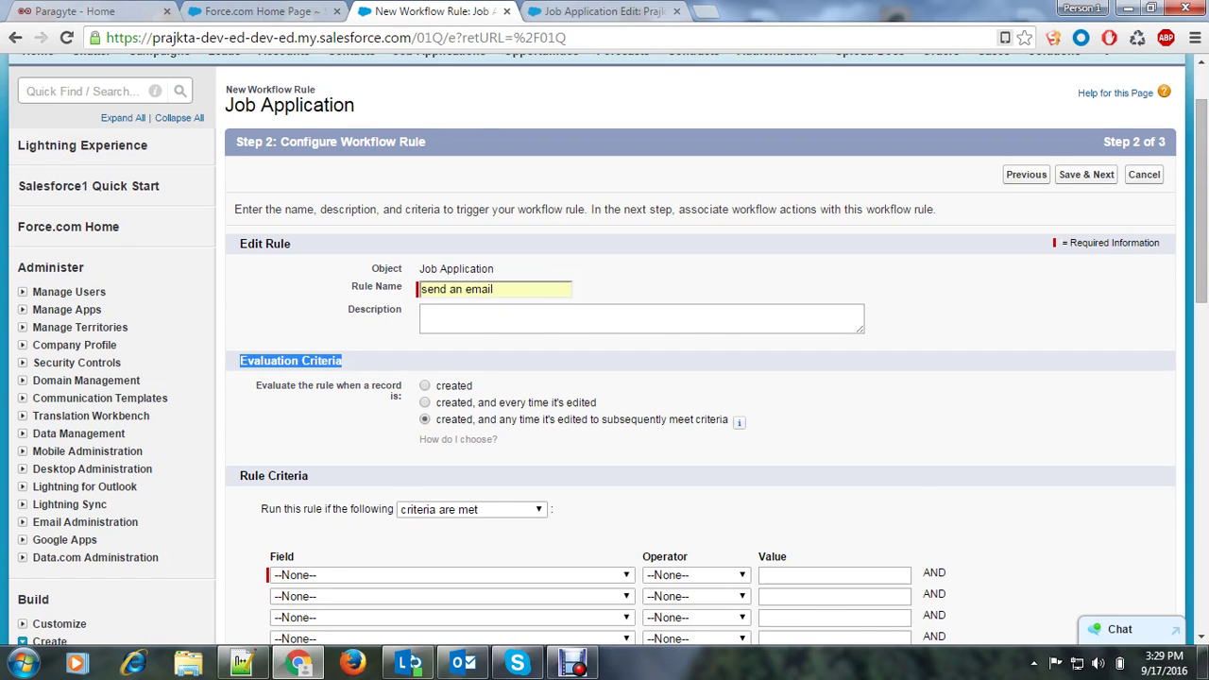
{"action": "scroll", "coordinate": [699, 378], "scroll_direction": "down", "scroll_amount": 2}
{"action": "left_click_drag", "start_coordinate": [240, 387], "coordinate": [308, 388]}
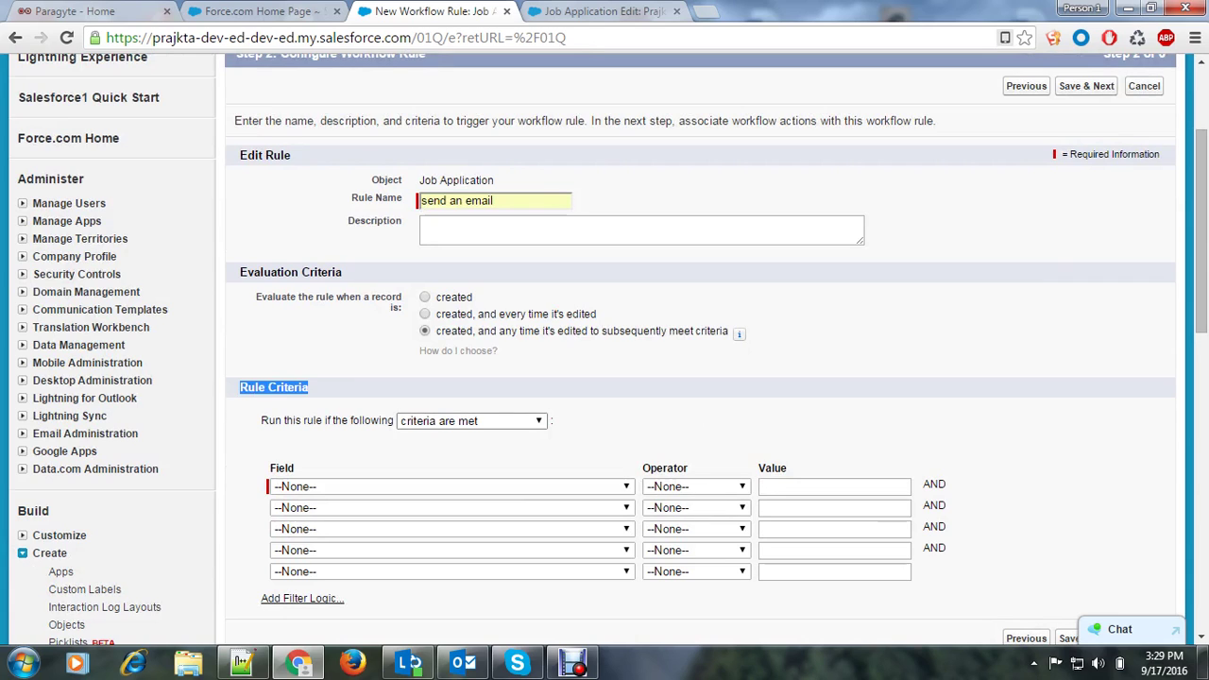
Set the rule criterion to Job Application Status equals Hired and save to the actions step
{"action": "left_click", "coordinate": [449, 486]}
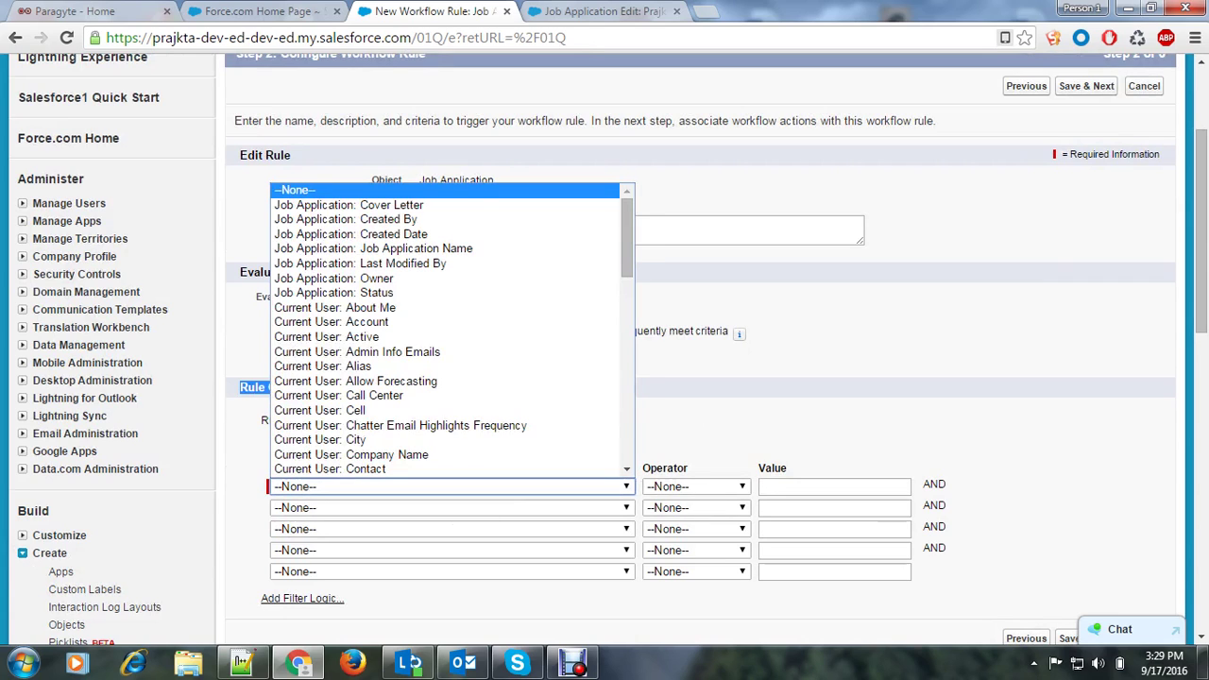
{"action": "key", "text": "Up"}
{"action": "key", "text": "Up"}
{"action": "key", "text": "Up"}
{"action": "key", "text": "Up"}
{"action": "key", "text": "Return"}
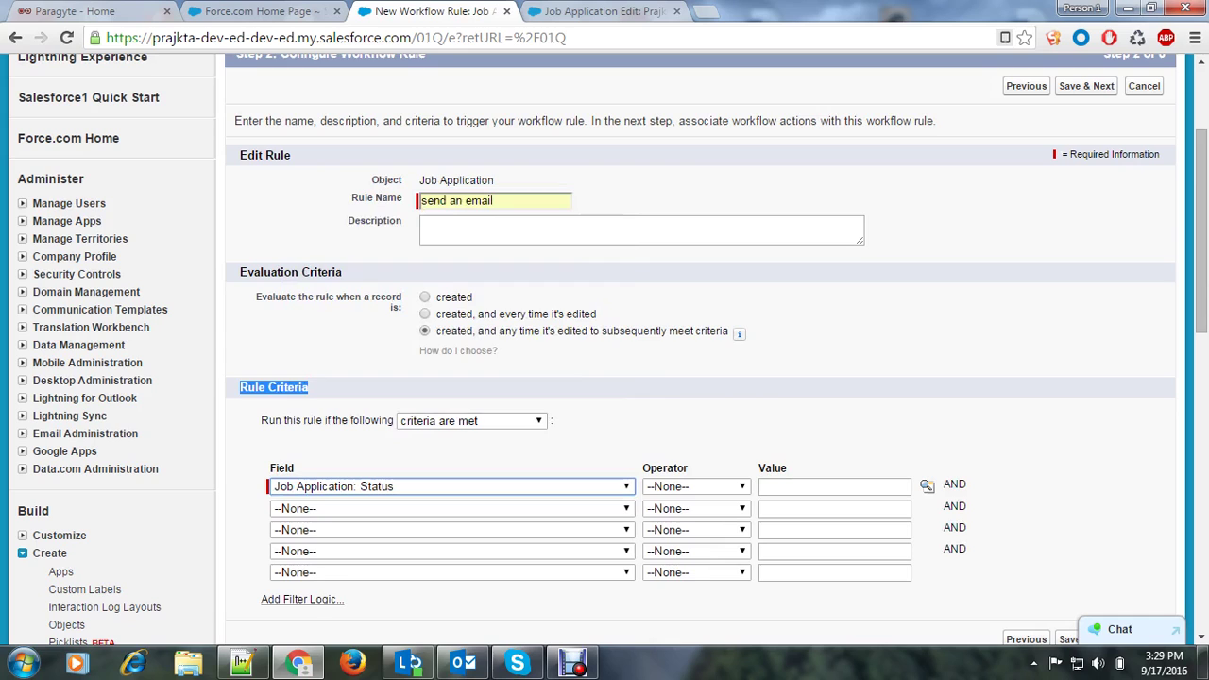
{"action": "left_click", "coordinate": [694, 487]}
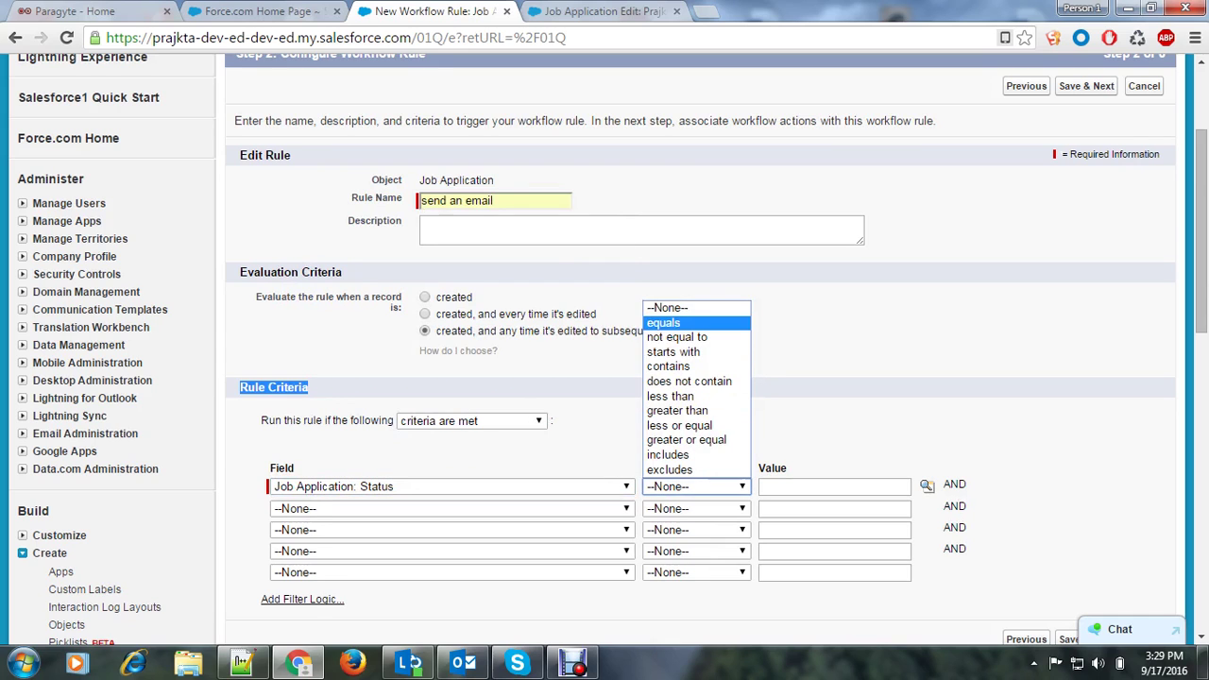
{"action": "left_click", "coordinate": [695, 322]}
{"action": "left_click", "coordinate": [926, 486]}
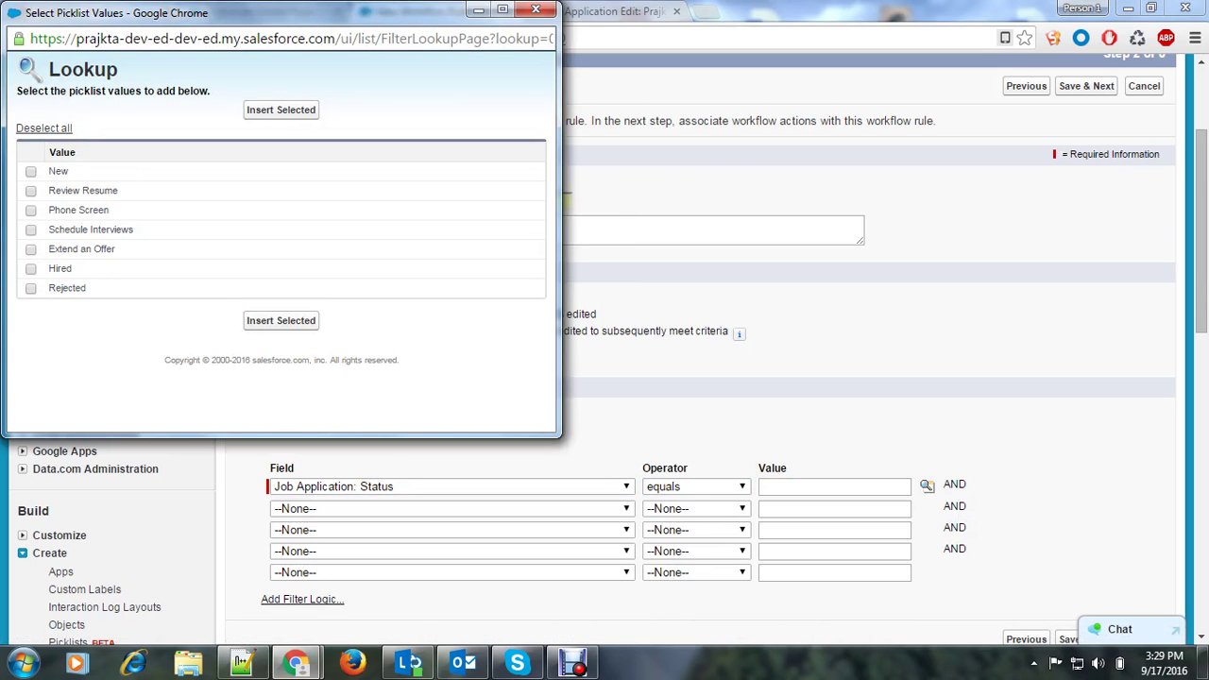
{"action": "left_click", "coordinate": [281, 320]}
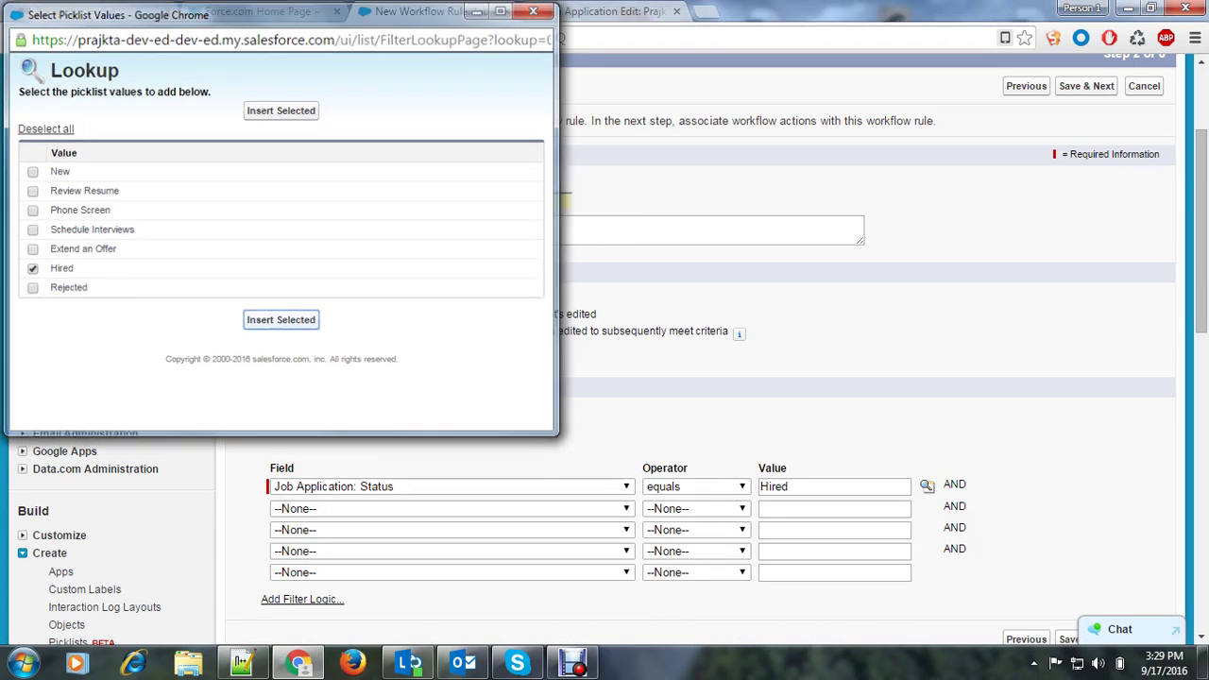
{"action": "scroll", "coordinate": [699, 377], "scroll_direction": "down", "scroll_amount": 1}
{"action": "left_click", "coordinate": [1086, 551]}
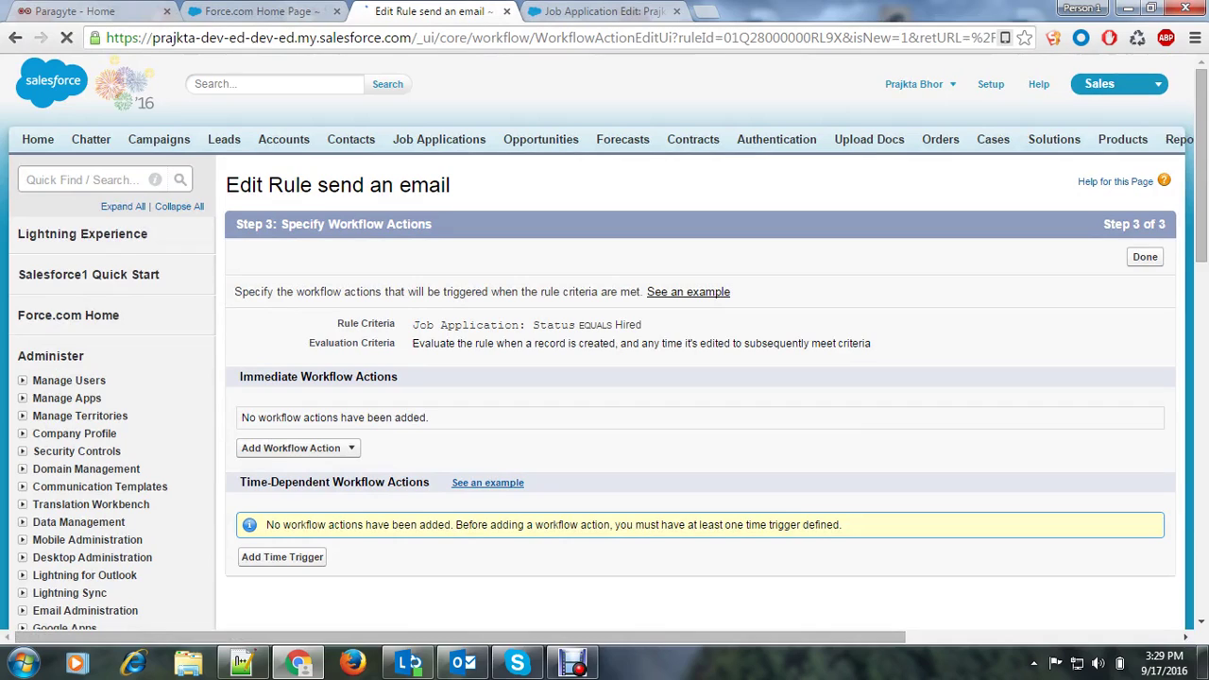
Highlight the saved criteria summary and list the Add Workflow Action types
{"action": "left_click_drag", "start_coordinate": [412, 324], "coordinate": [642, 324]}
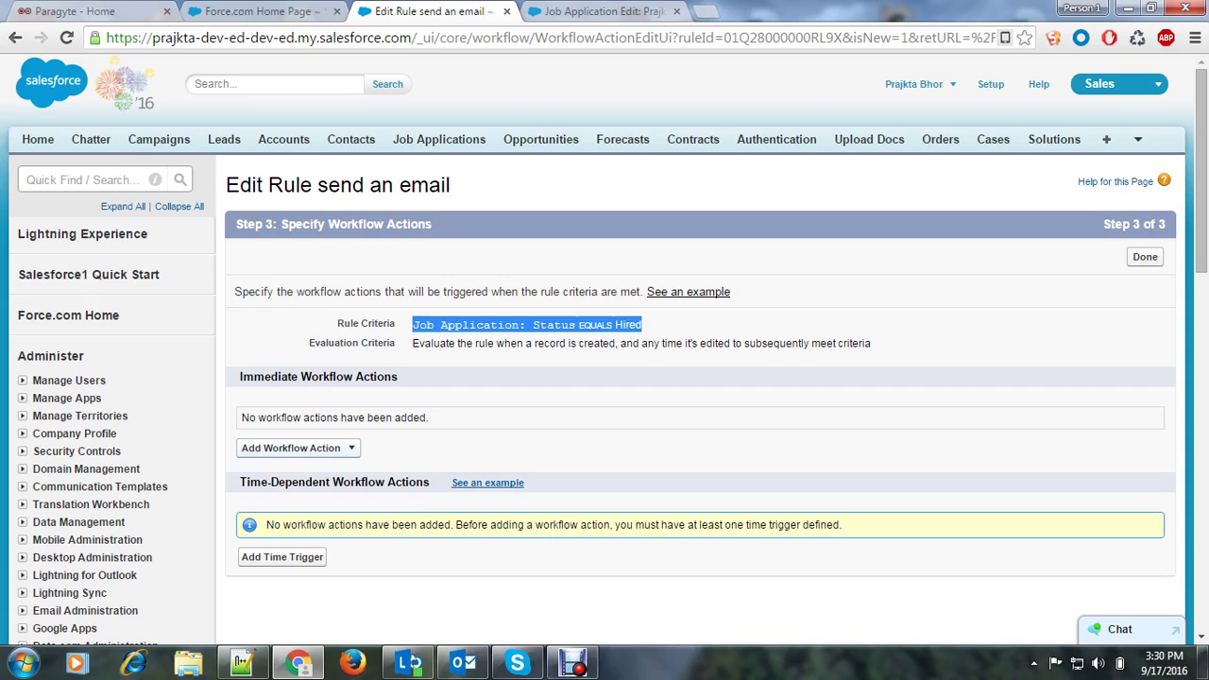
{"action": "left_click", "coordinate": [296, 447]}
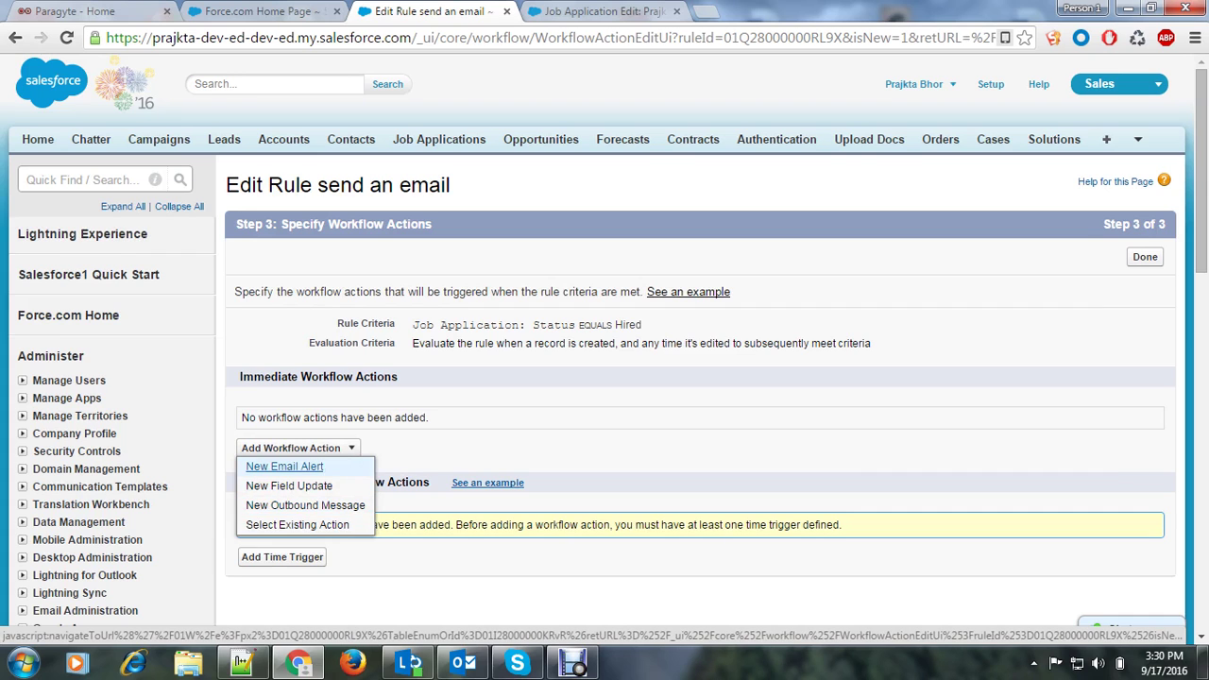
Create a New Email Alert with description 'Send a email' and its unique name filled
{"action": "left_click", "coordinate": [285, 467]}
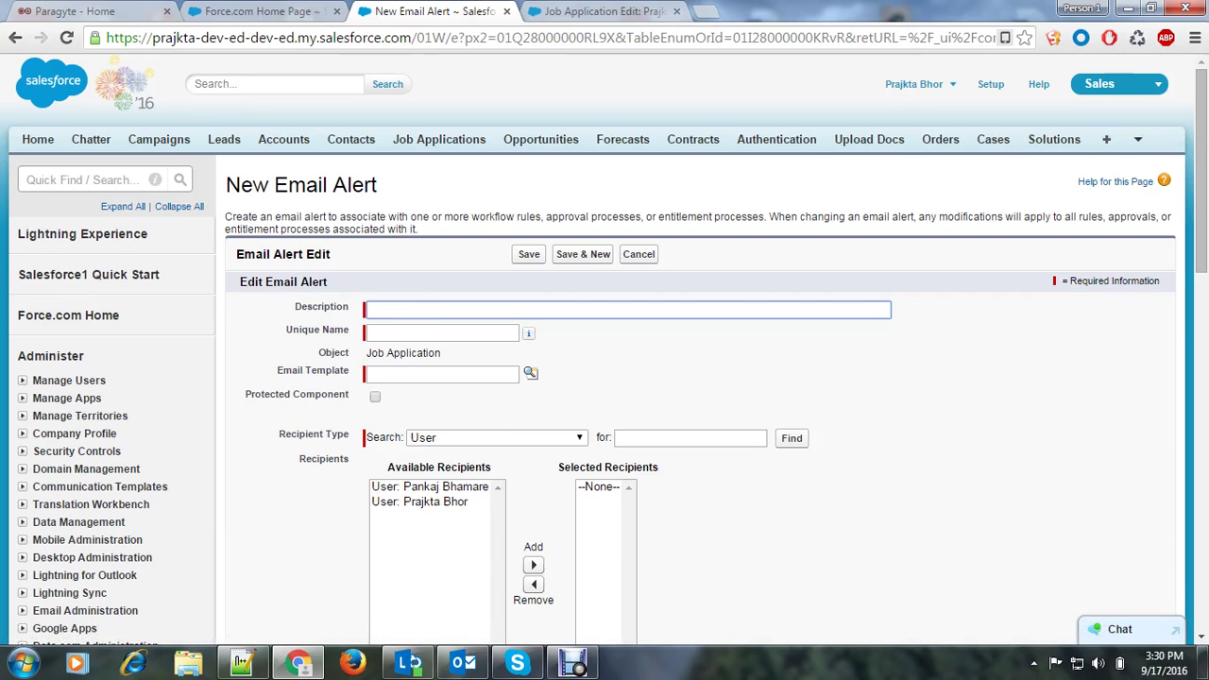
{"action": "type", "text": "Send"}
{"action": "key", "text": "Down"}
{"action": "key", "text": "Return"}
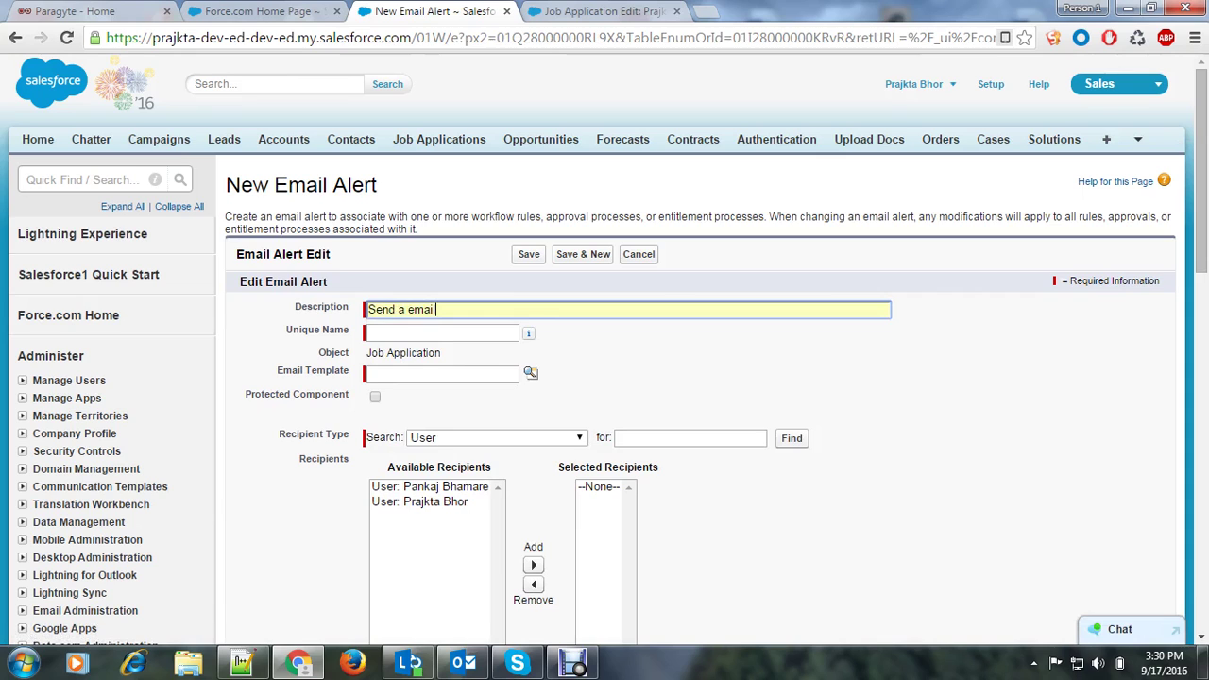
{"action": "key", "text": "Tab"}
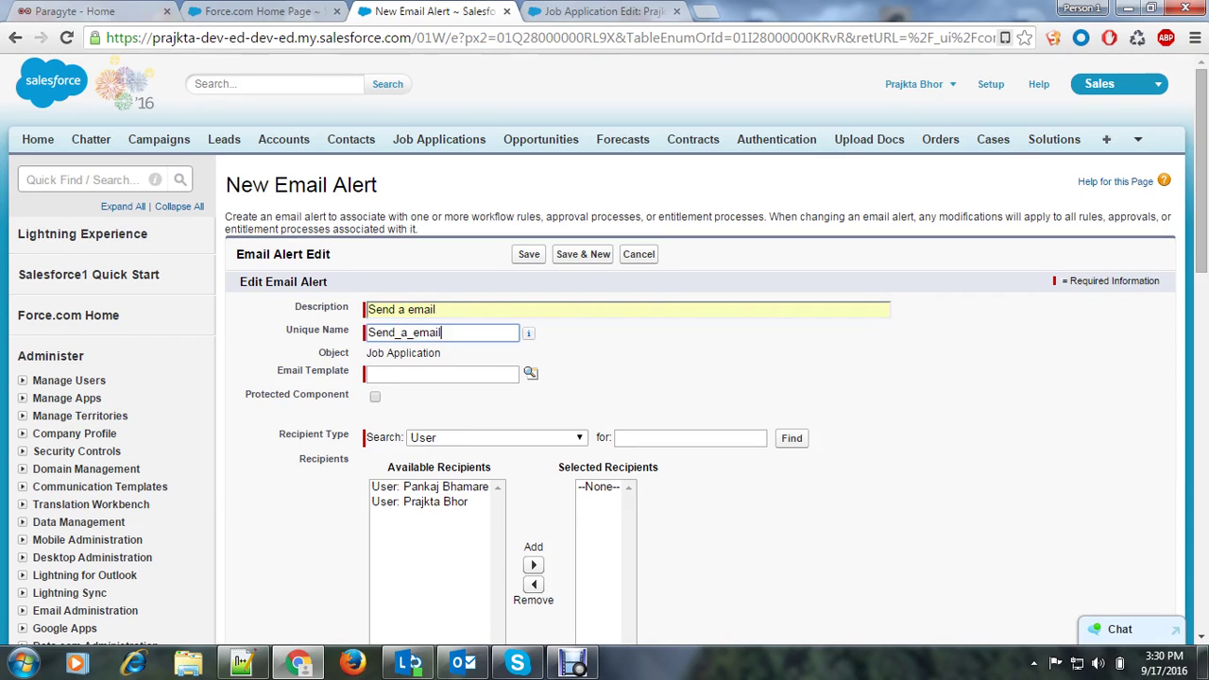
{"action": "key", "text": "Tab"}
Give the alert the Welcome Email template and the user recipient, save it, and activate the rule
{"action": "left_click", "coordinate": [530, 373]}
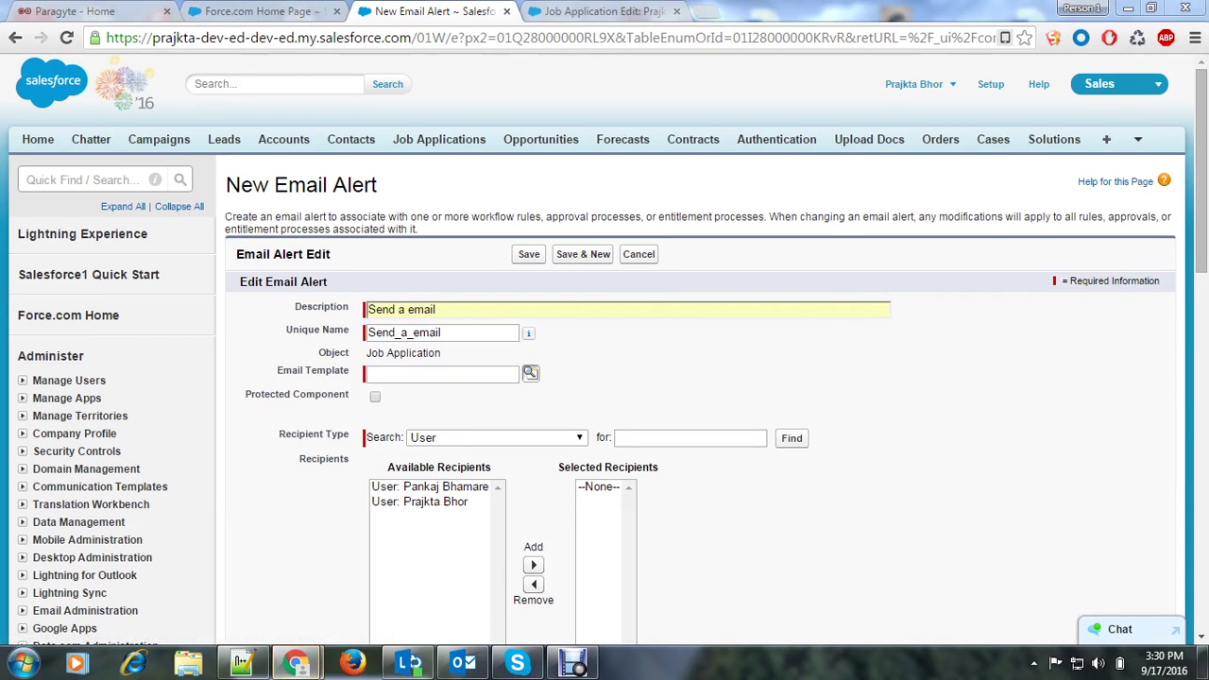
{"action": "scroll", "coordinate": [519, 378], "scroll_direction": "down", "scroll_amount": 3}
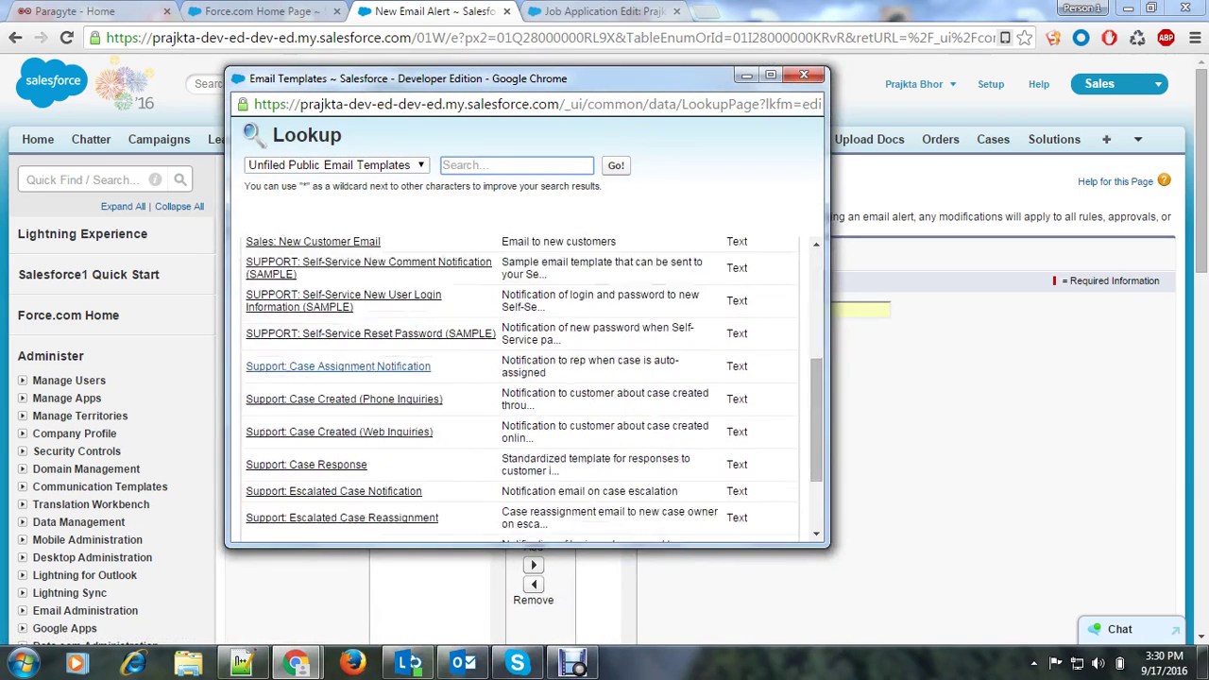
{"action": "scroll", "coordinate": [519, 378], "scroll_direction": "down", "scroll_amount": 2}
{"action": "left_click", "coordinate": [283, 498]}
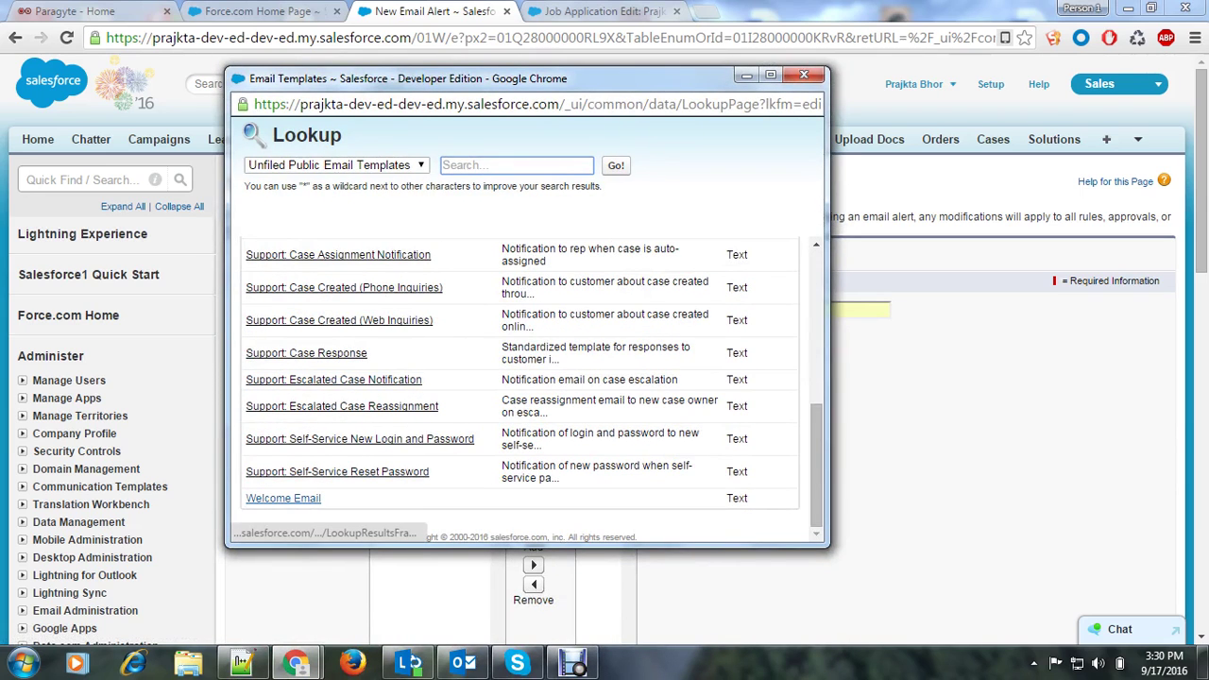
{"action": "scroll", "coordinate": [604, 378], "scroll_direction": "down", "scroll_amount": 3}
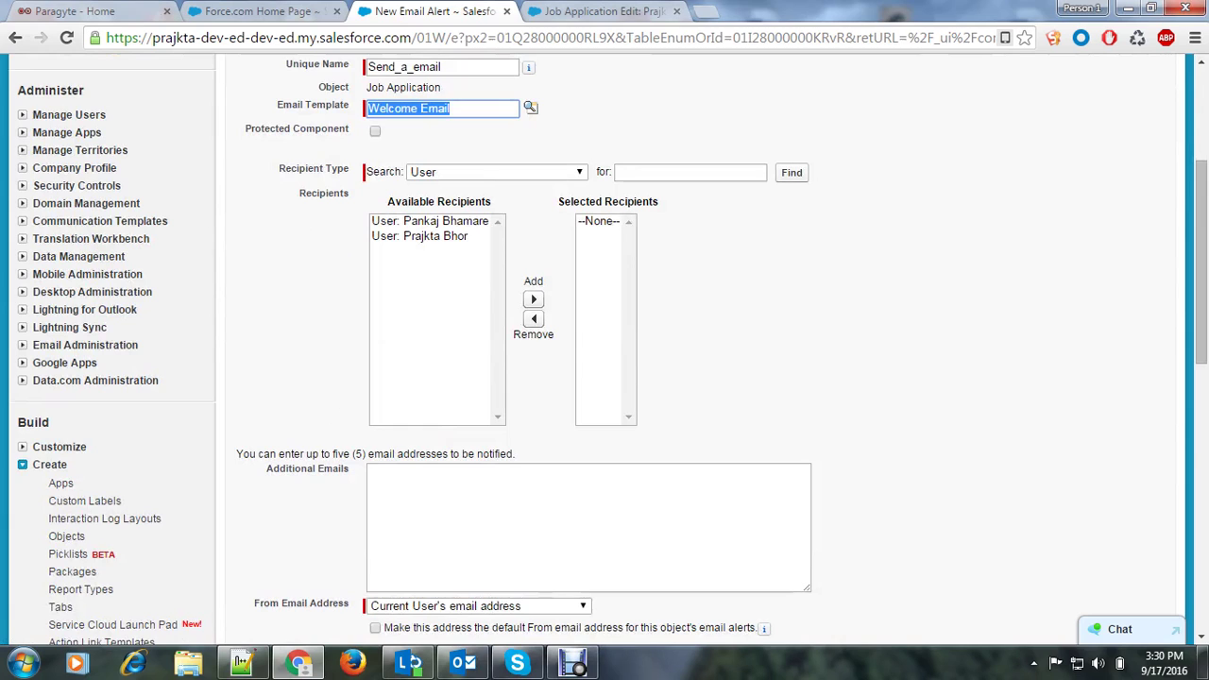
{"action": "left_click", "coordinate": [420, 236]}
{"action": "left_click", "coordinate": [533, 299]}
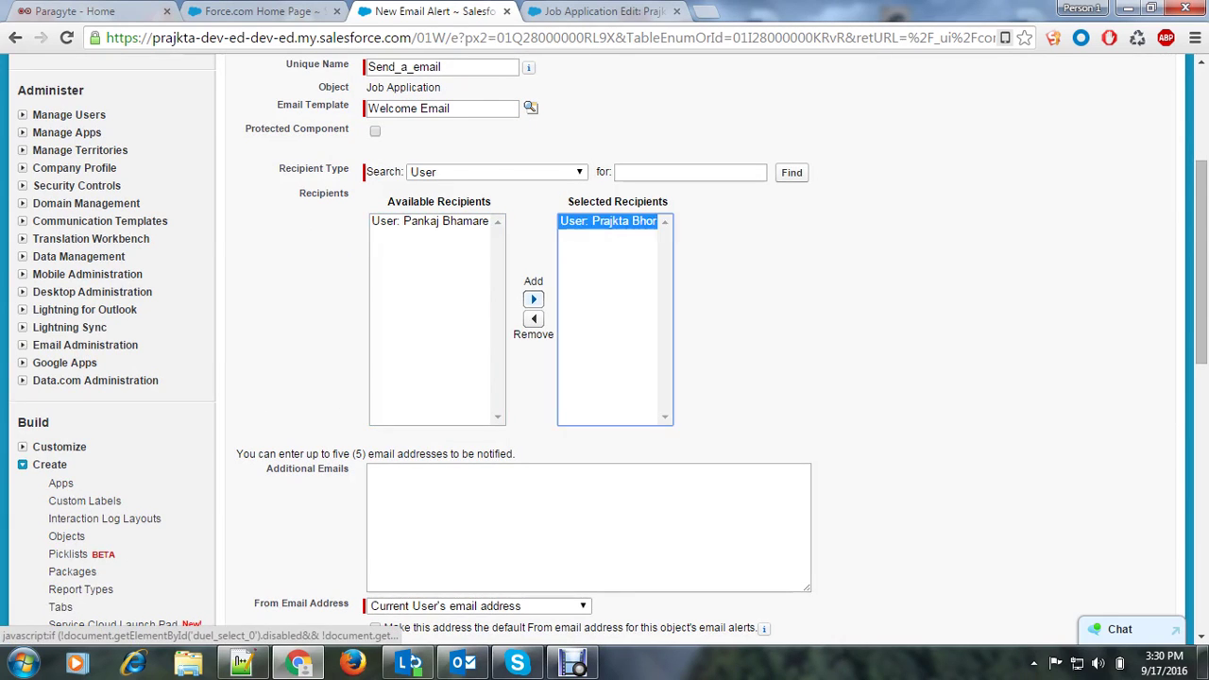
{"action": "scroll", "coordinate": [533, 300], "scroll_direction": "down", "scroll_amount": 2}
{"action": "left_click", "coordinate": [529, 496]}
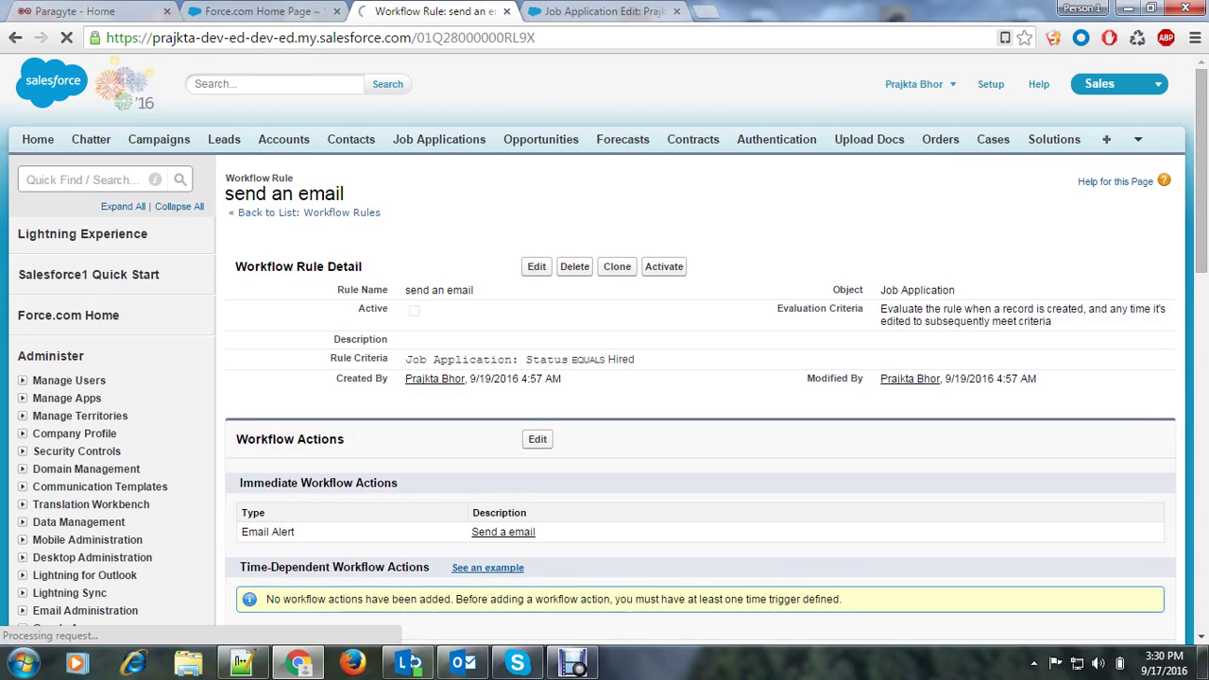
{"action": "left_click", "coordinate": [664, 267]}
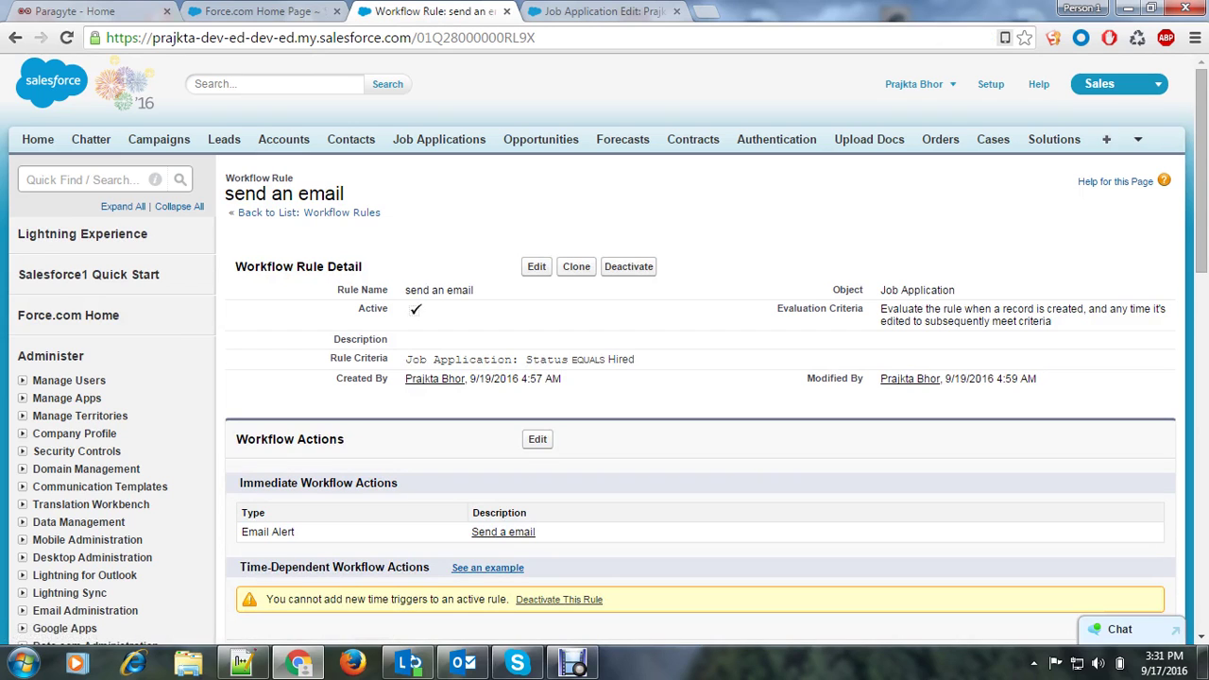
Choose Hired in the job application's Status picklist and save the record
{"action": "left_click", "coordinate": [604, 12]}
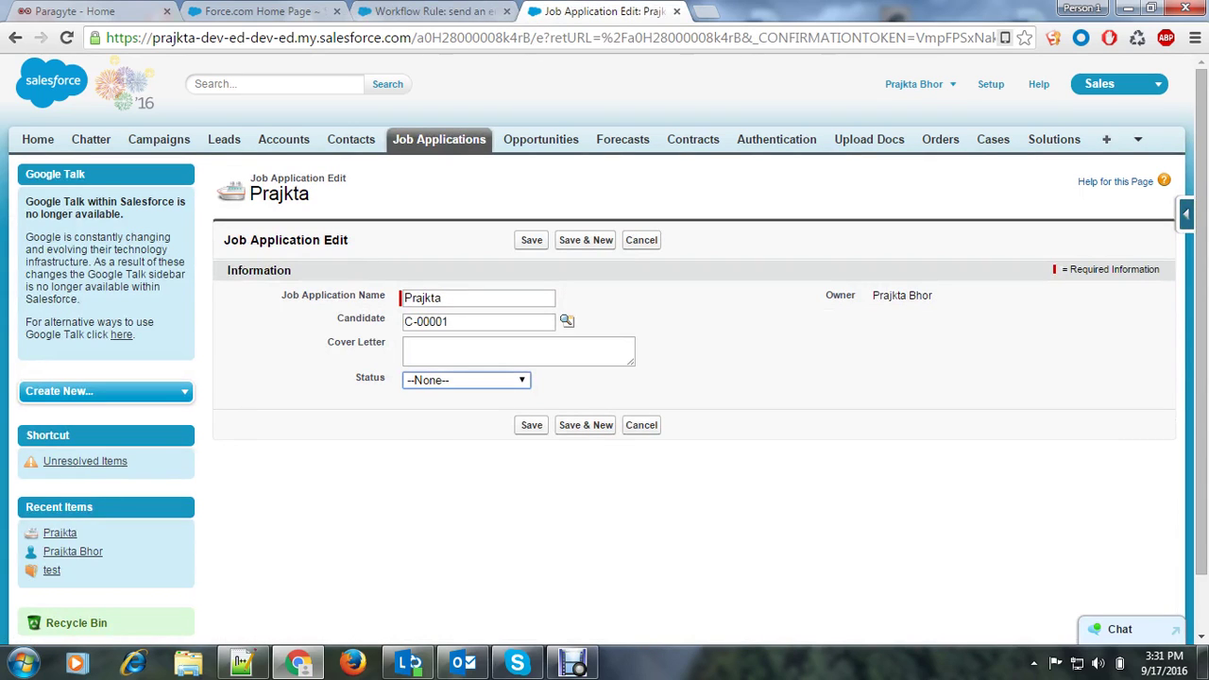
{"action": "left_click", "coordinate": [466, 380]}
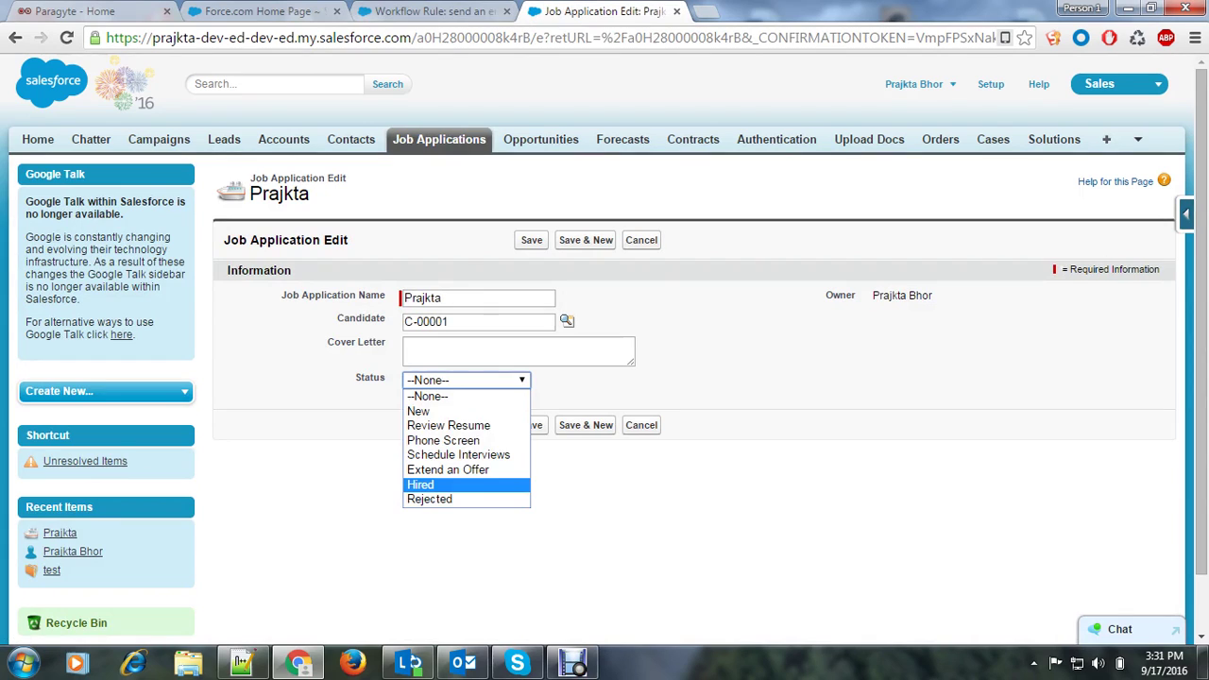
{"action": "left_click", "coordinate": [420, 484]}
{"action": "left_click", "coordinate": [531, 240]}
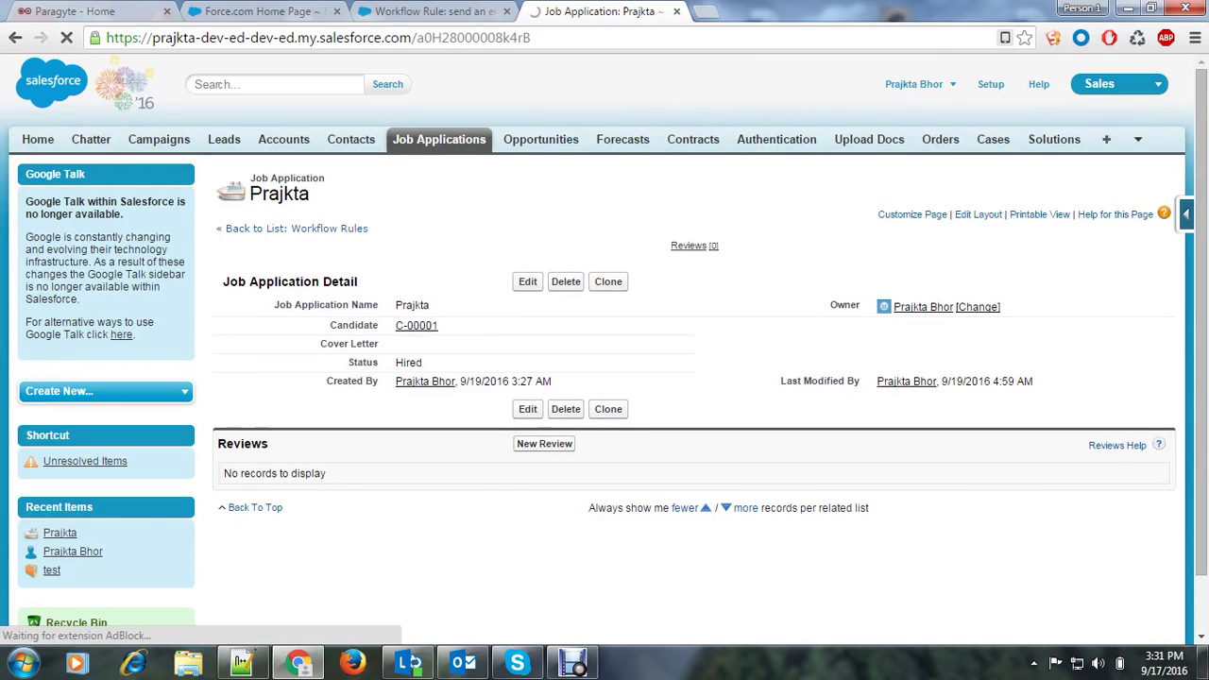
{"action": "left_click_drag", "start_coordinate": [329, 325], "coordinate": [379, 325]}
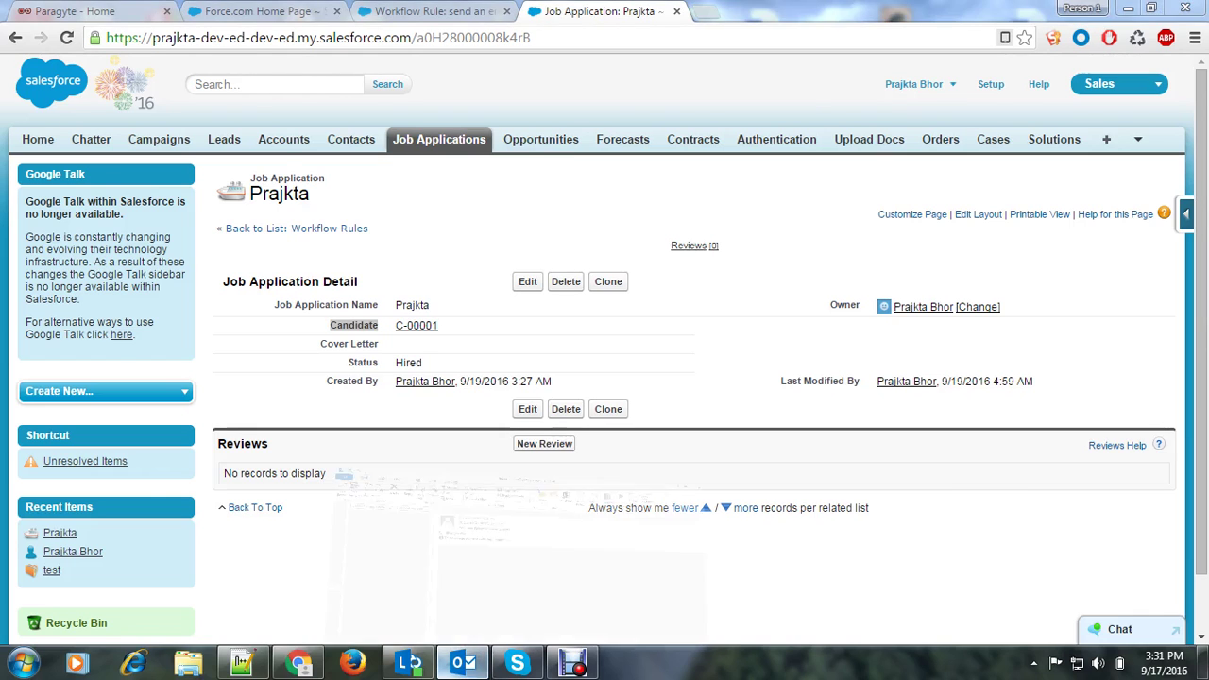
{"action": "left_click", "coordinate": [463, 663]}
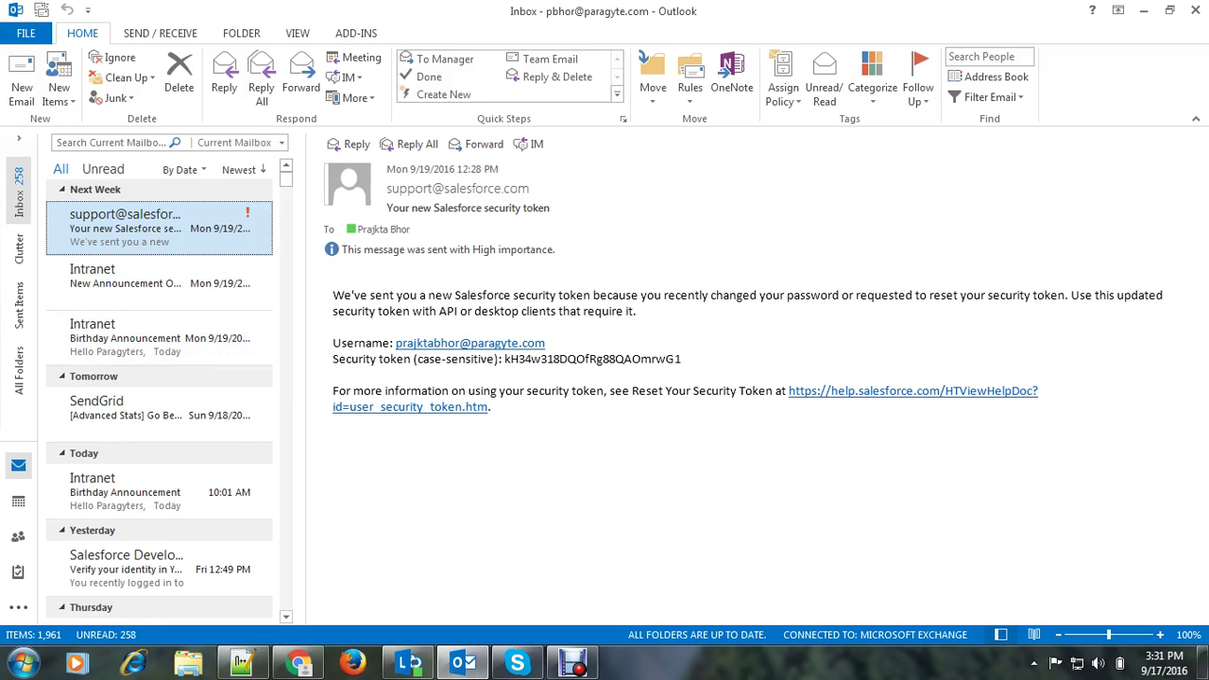
Open the new 'Congratulation' email in the Outlook inbox and check its message body
{"action": "left_click", "coordinate": [151, 227]}
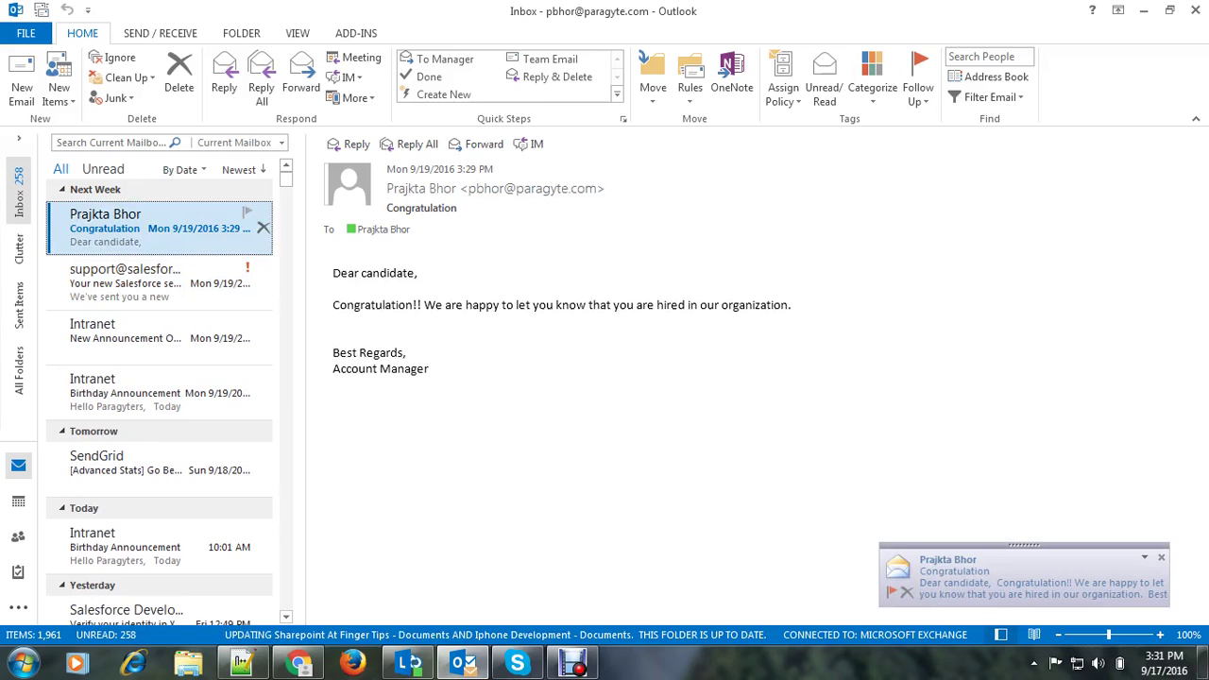
{"action": "mouse_move", "coordinate": [330, 269]}
{"action": "left_mouse_down"}
{"action": "mouse_move", "coordinate": [793, 310]}
{"action": "mouse_move", "coordinate": [434, 372]}
{"action": "left_mouse_up"}
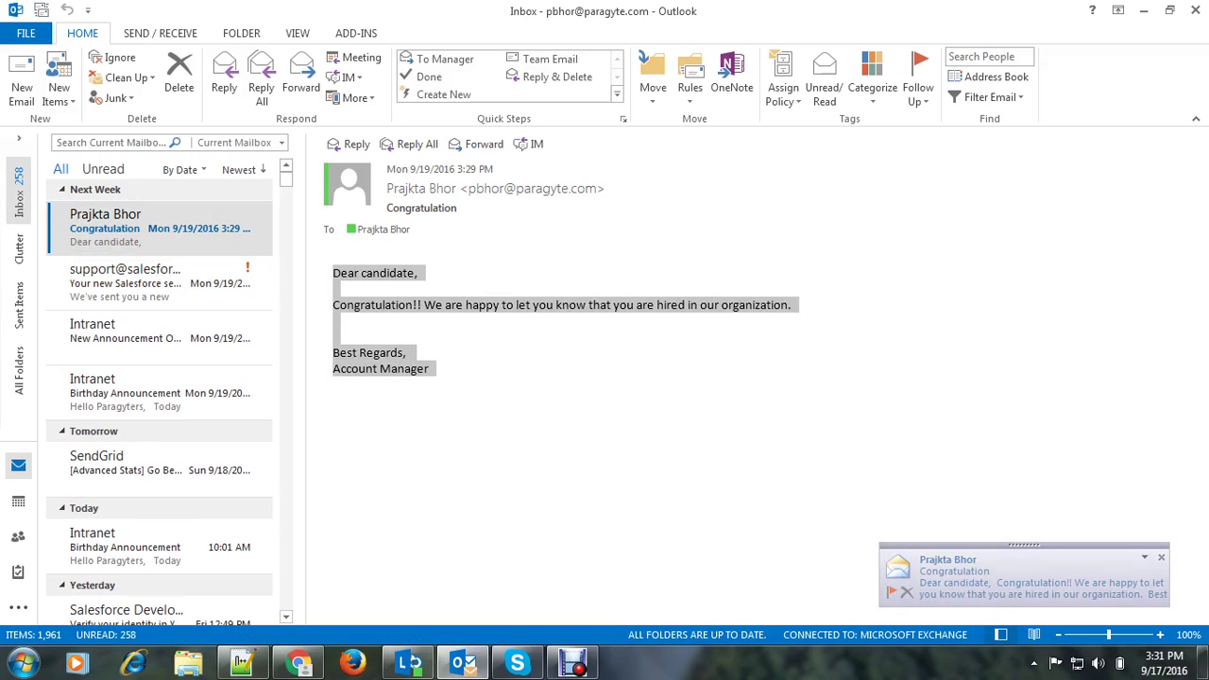
{"action": "key", "text": "Left"}
{"action": "key", "text": "alt+Tab"}
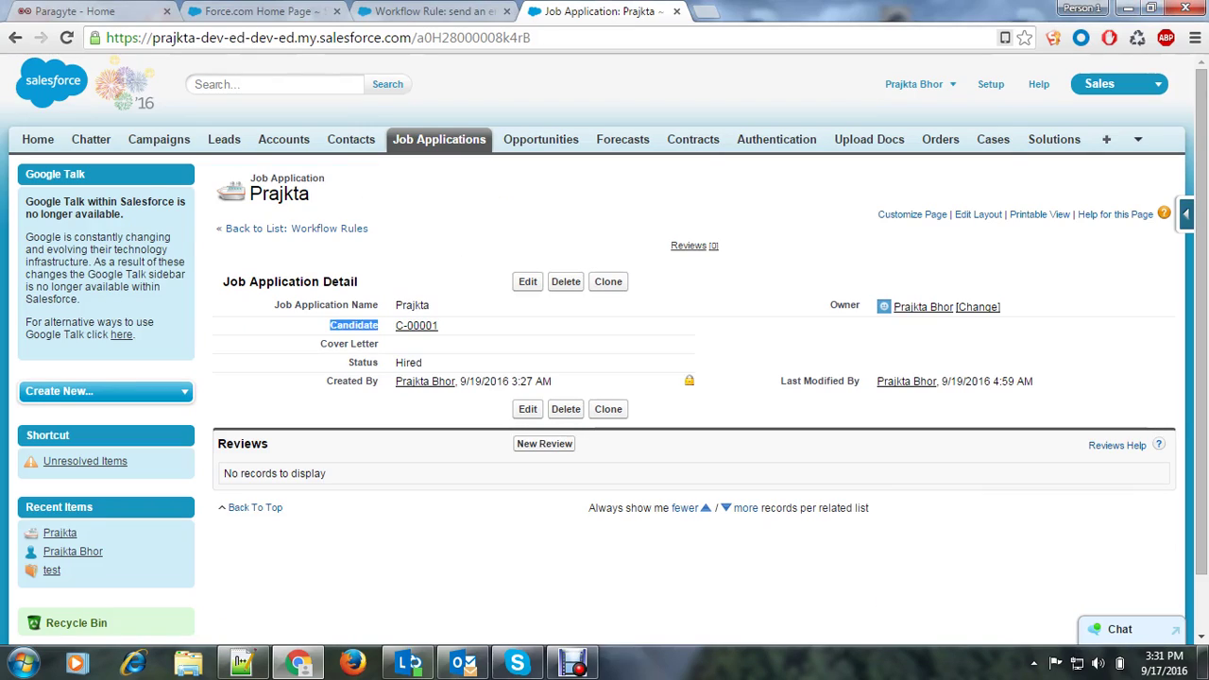